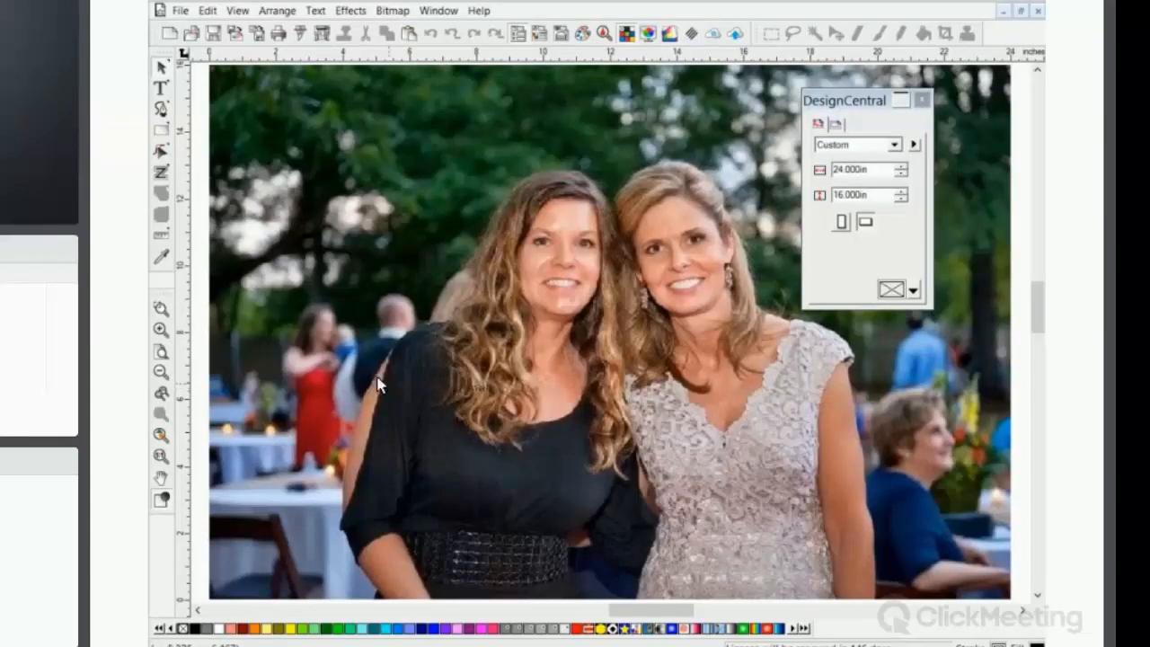
# Step: Inspect the portrait photo of the two women at 1:1 print size, shifting the image to check the faces for pixelation
pyautogui.click(163, 457)
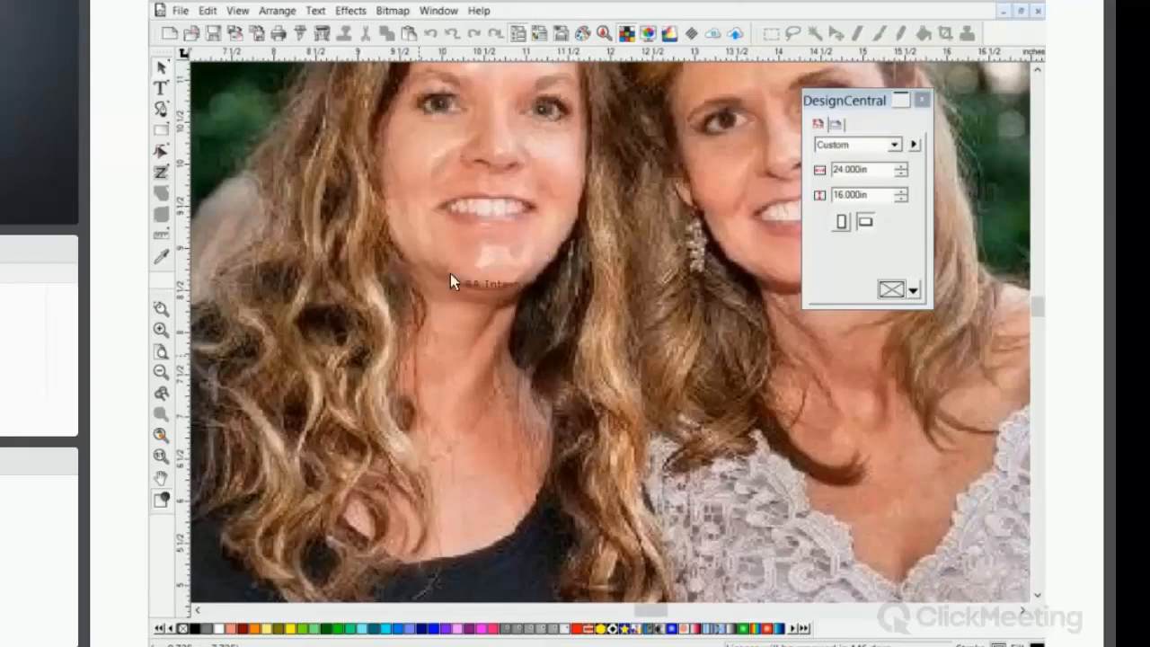
pyautogui.moveTo(449, 214); pyautogui.dragTo(472, 431)
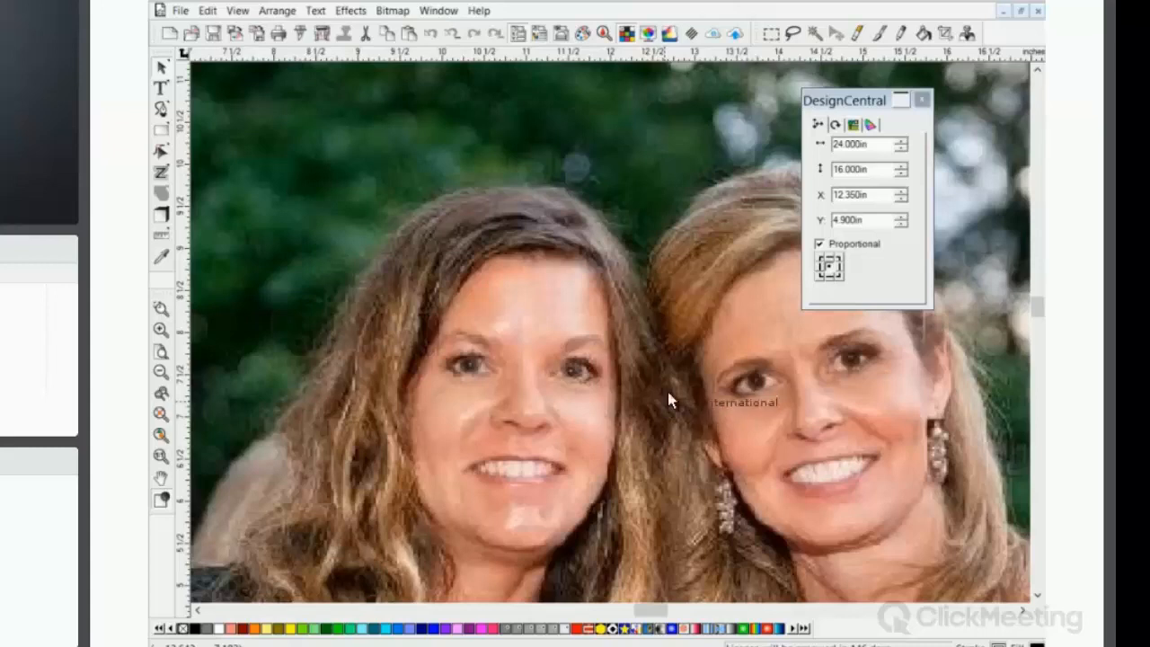
# Step: Close the portrait photo without saving and open DSC_0100.JPG from the SAI WEBINAR FILES folder
pyautogui.click(183, 13)
pyautogui.click(198, 64)
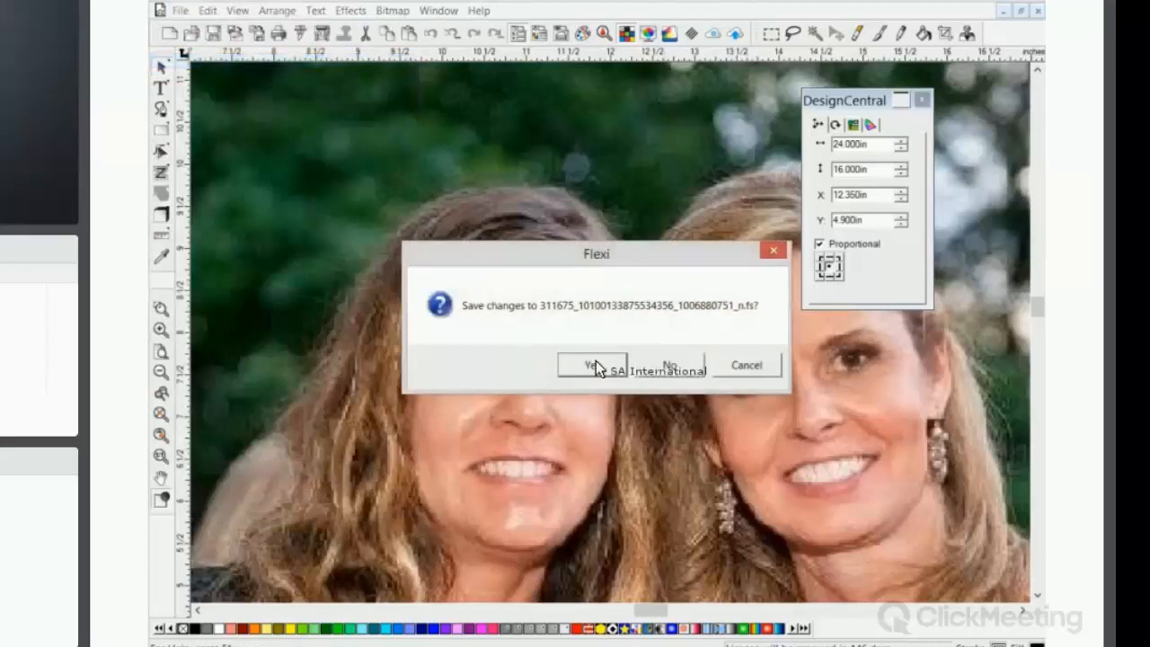
pyautogui.click(672, 367)
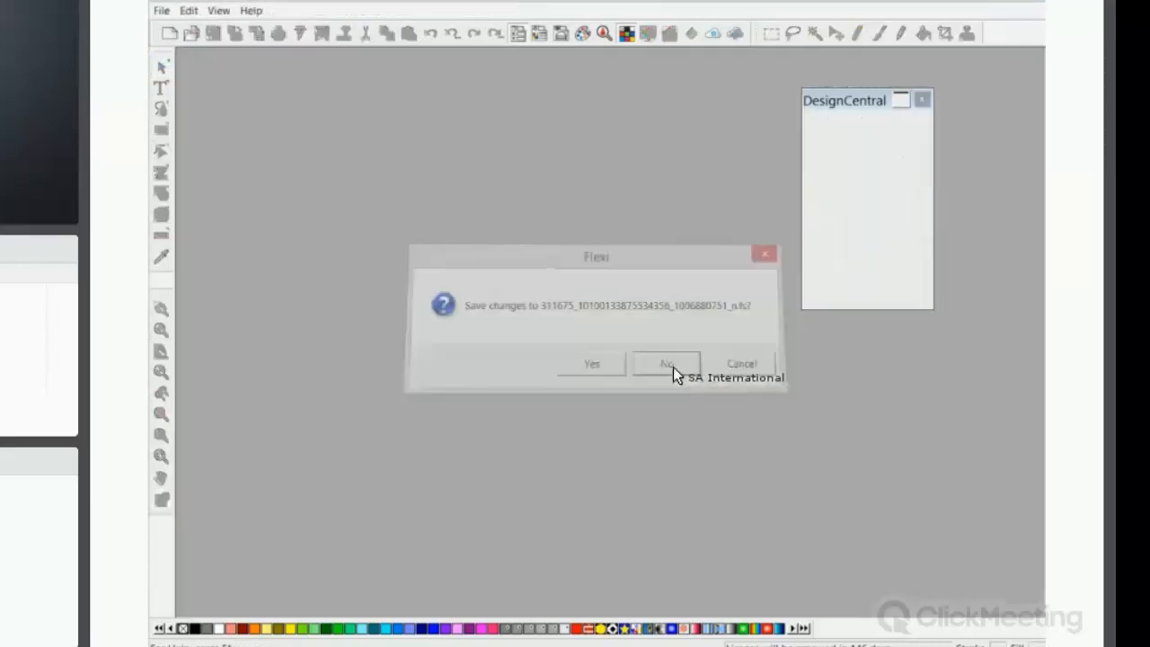
pyautogui.click(191, 35)
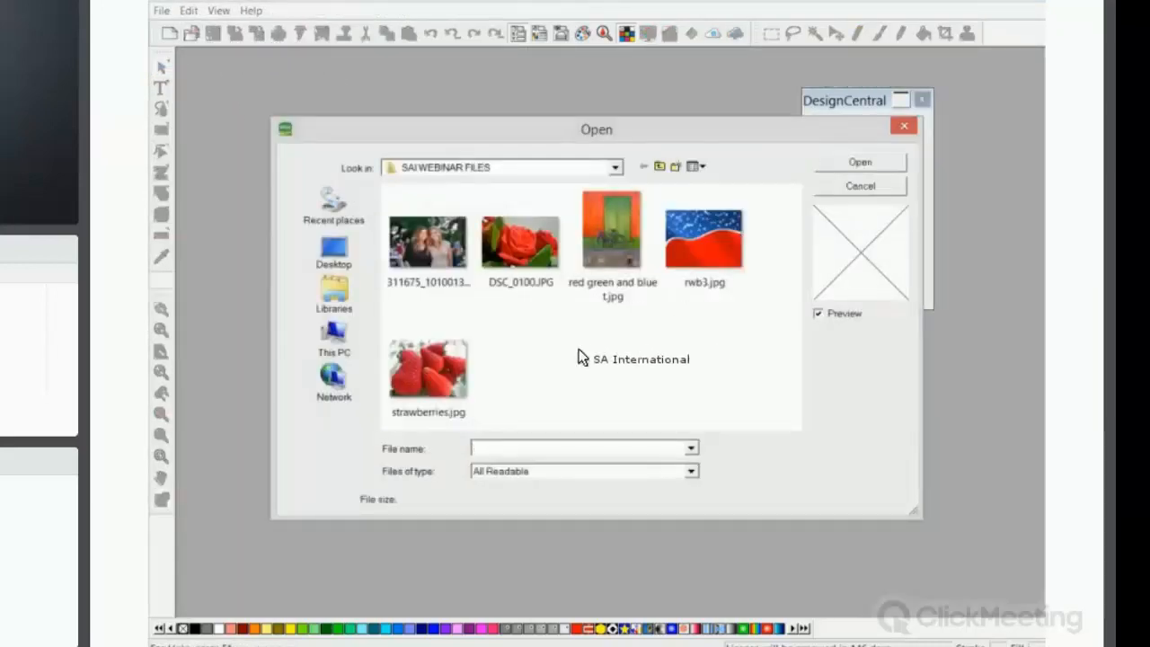
pyautogui.doubleClick(525, 238)
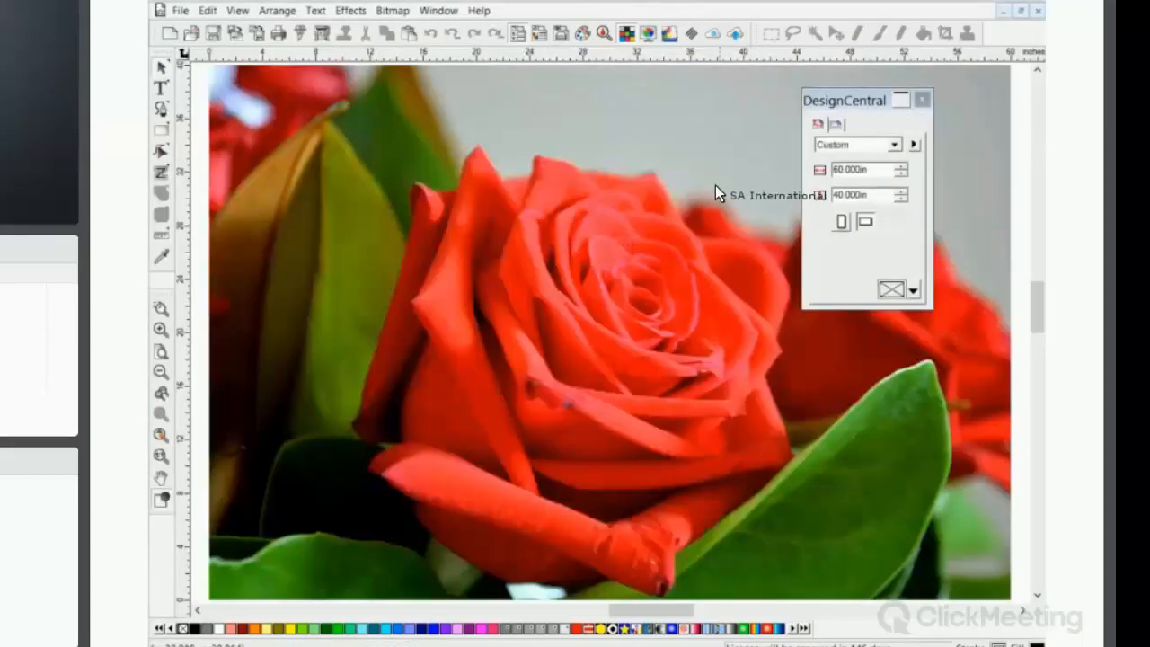
# Step: Check the rose image for pixelation at 1:1 print size, shifting it to inspect other areas, and return to the whole image
pyautogui.click(717, 188)
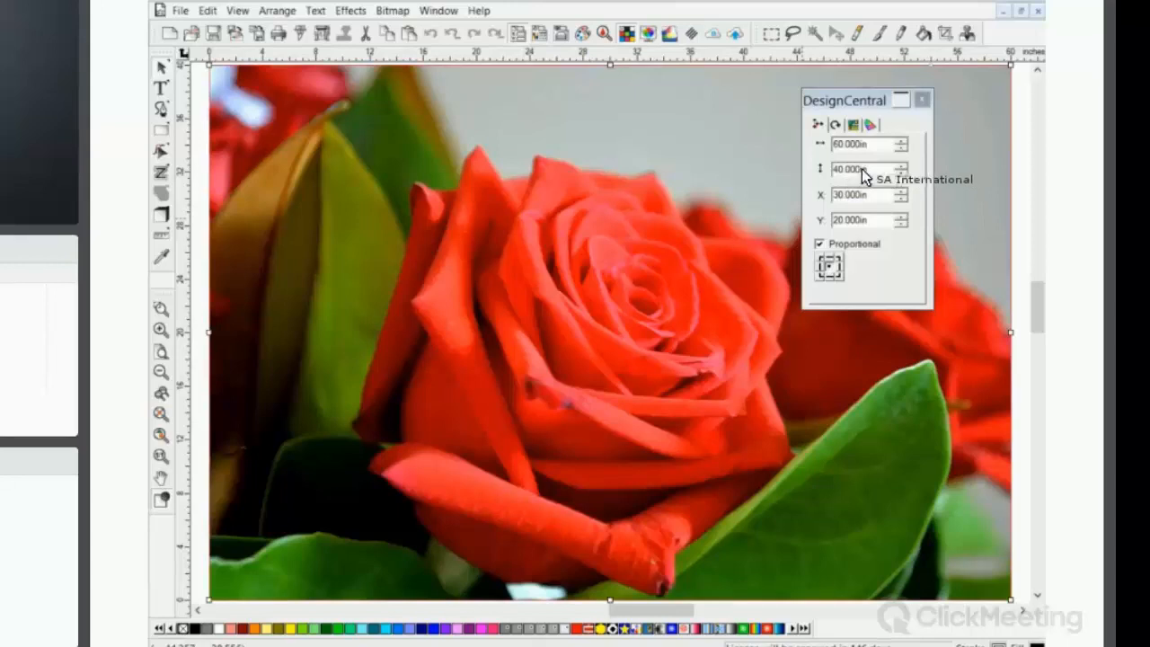
pyautogui.click(161, 455)
pyautogui.moveTo(431, 246); pyautogui.dragTo(673, 585)
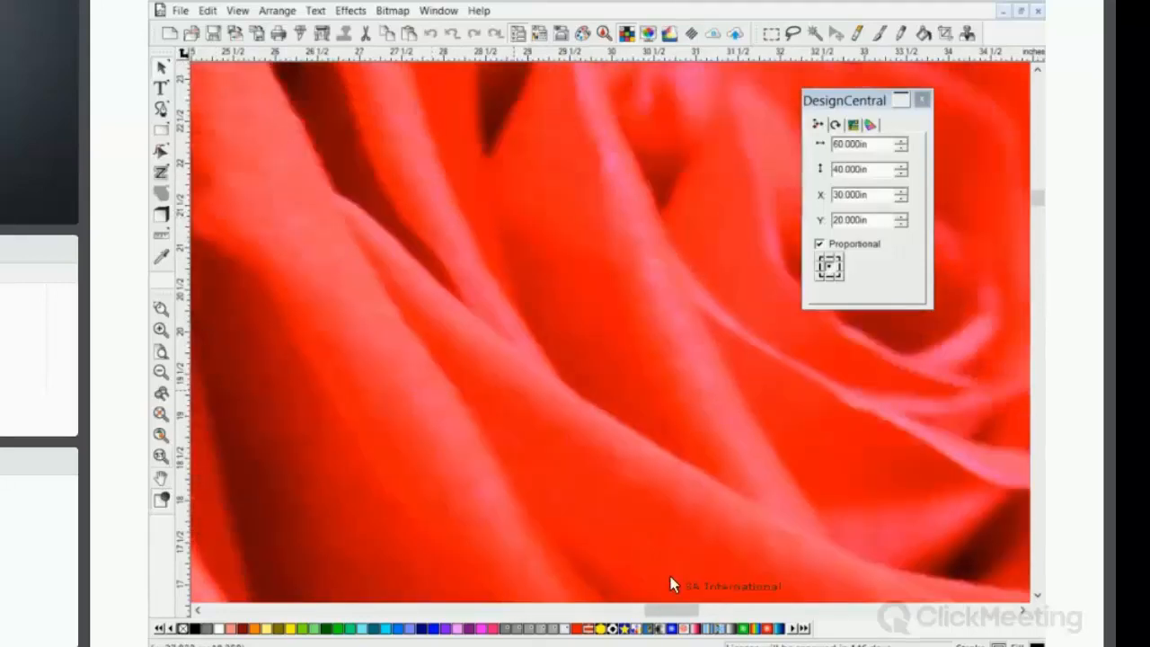
pyautogui.moveTo(537, 425); pyautogui.dragTo(627, 465)
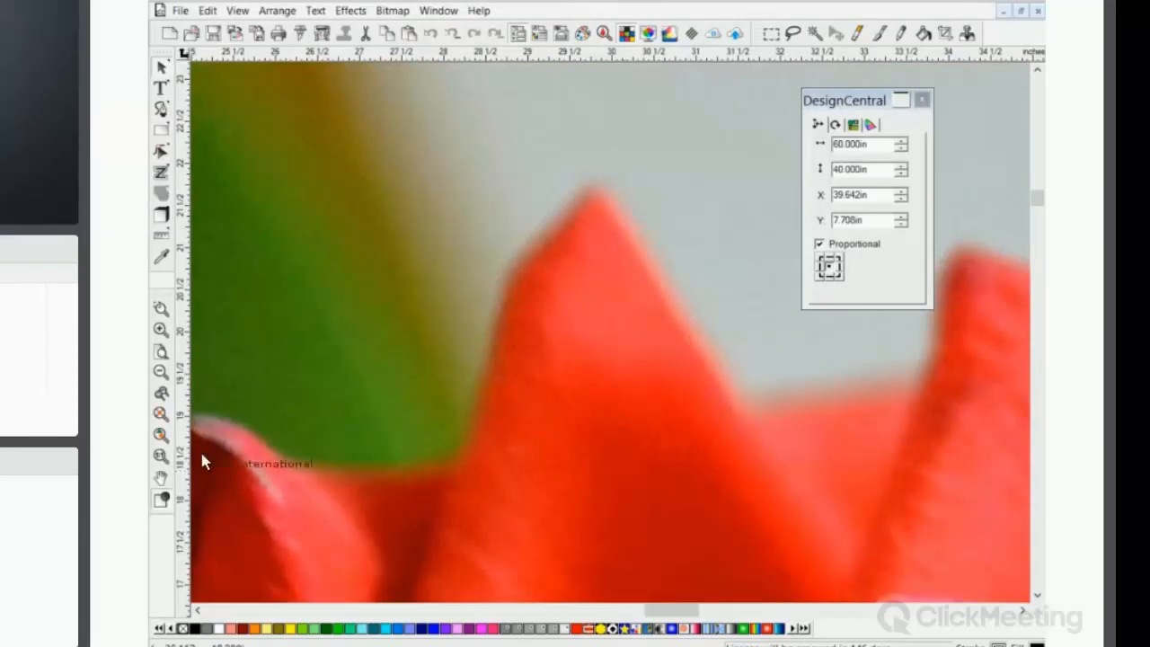
pyautogui.click(161, 436)
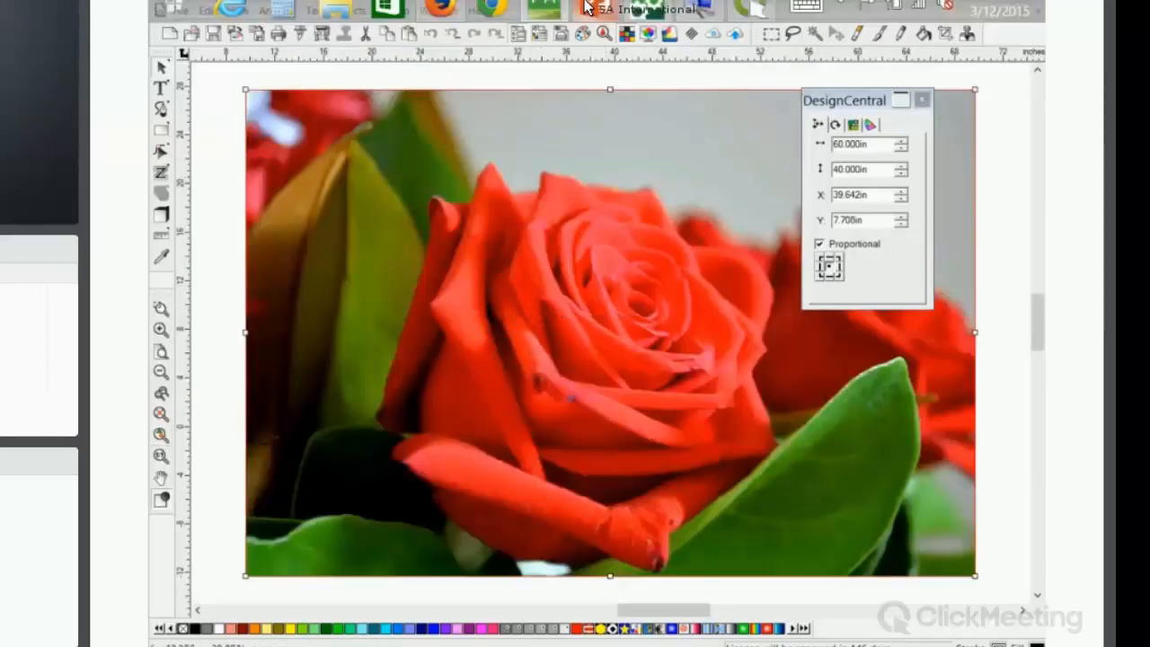
# Step: Switch to the PowerPoint presentation, advance to the More Accurate Color Matching slide, and return to Flexi
pyautogui.click(586, 7)
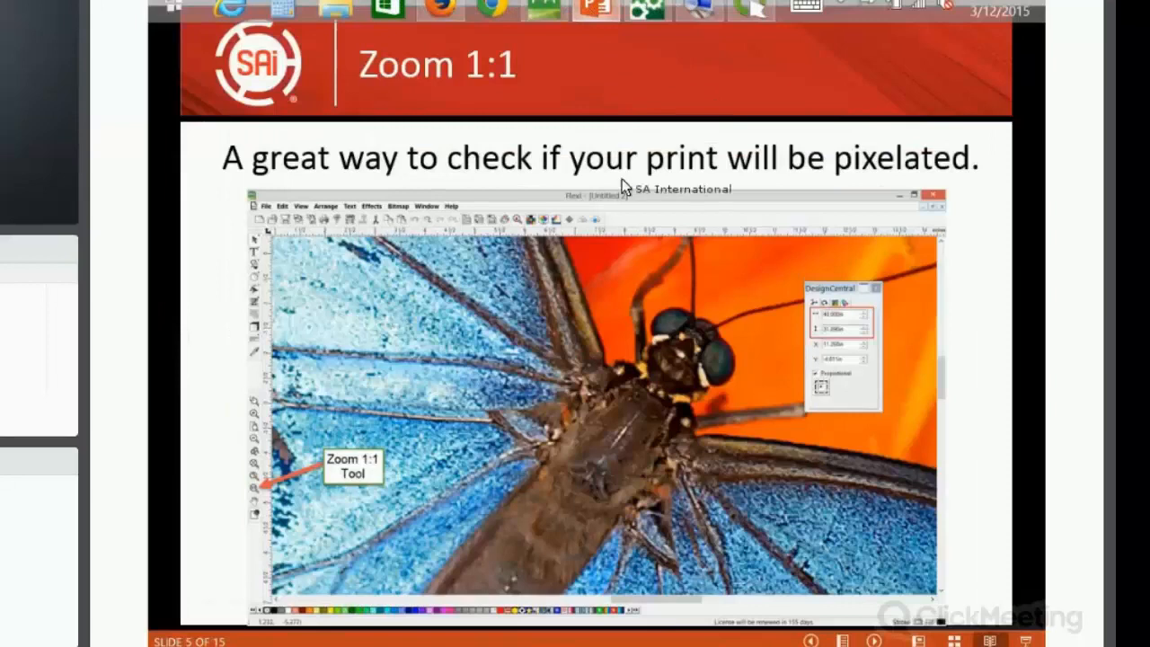
pyautogui.click(687, 294)
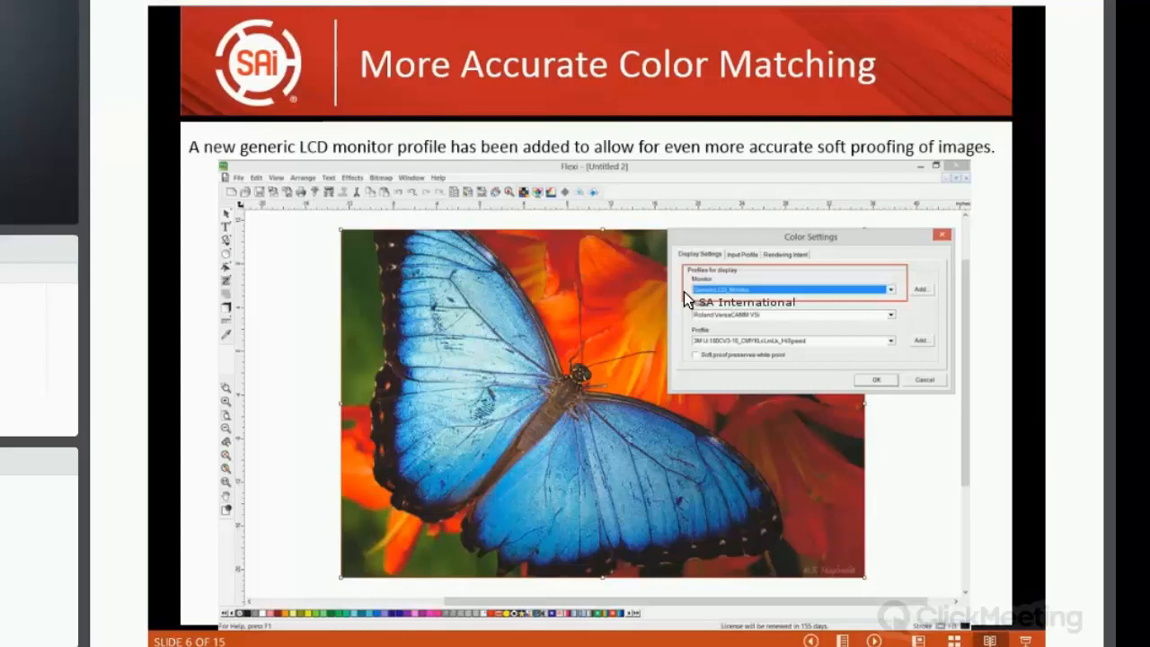
pyautogui.hotkey('alt', 'Tab')
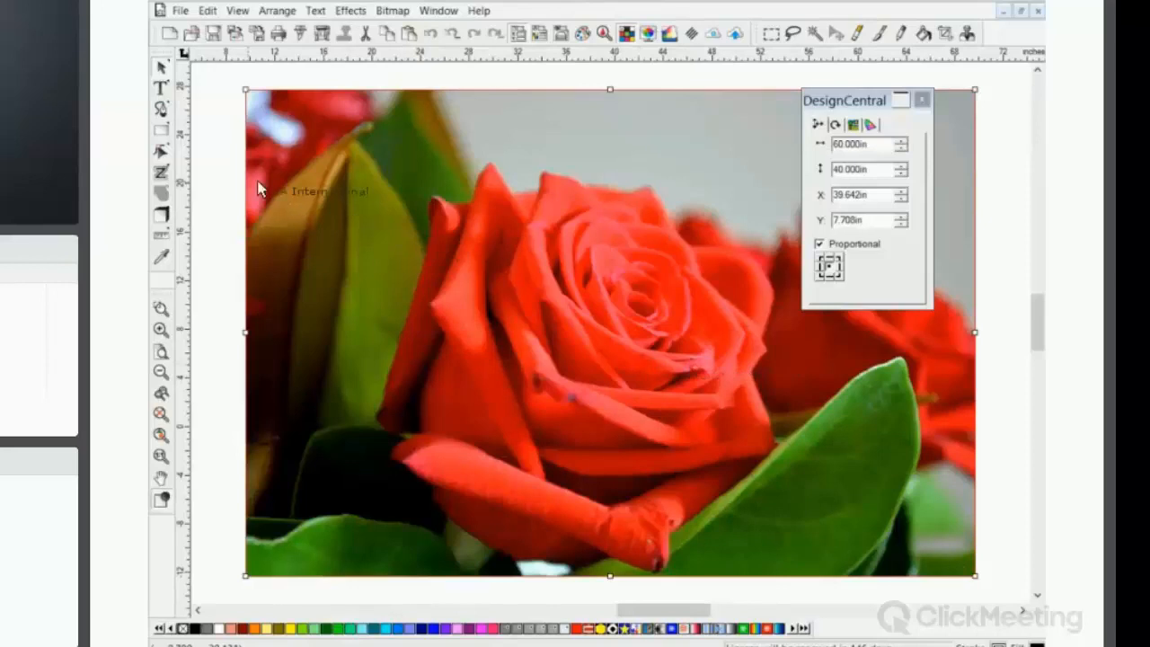
# Step: Toggle Soft Proof on and off to compare the rose image's screen and print colours, leaving Soft Proof turned on
pyautogui.click(219, 153)
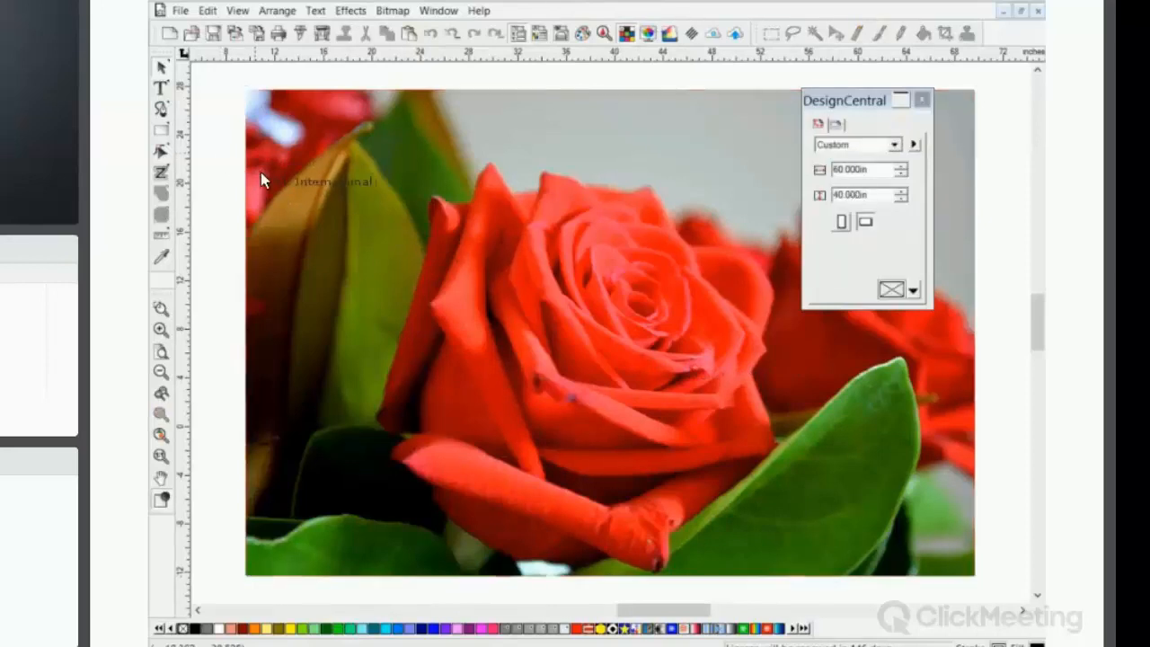
pyautogui.click(274, 175)
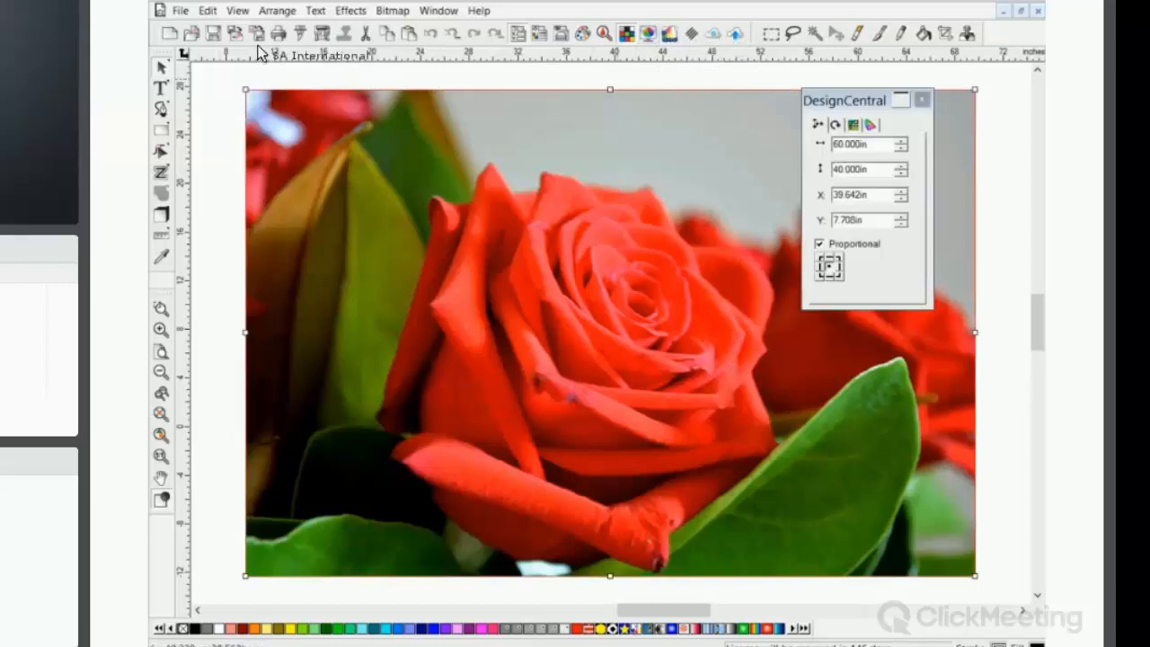
pyautogui.click(235, 11)
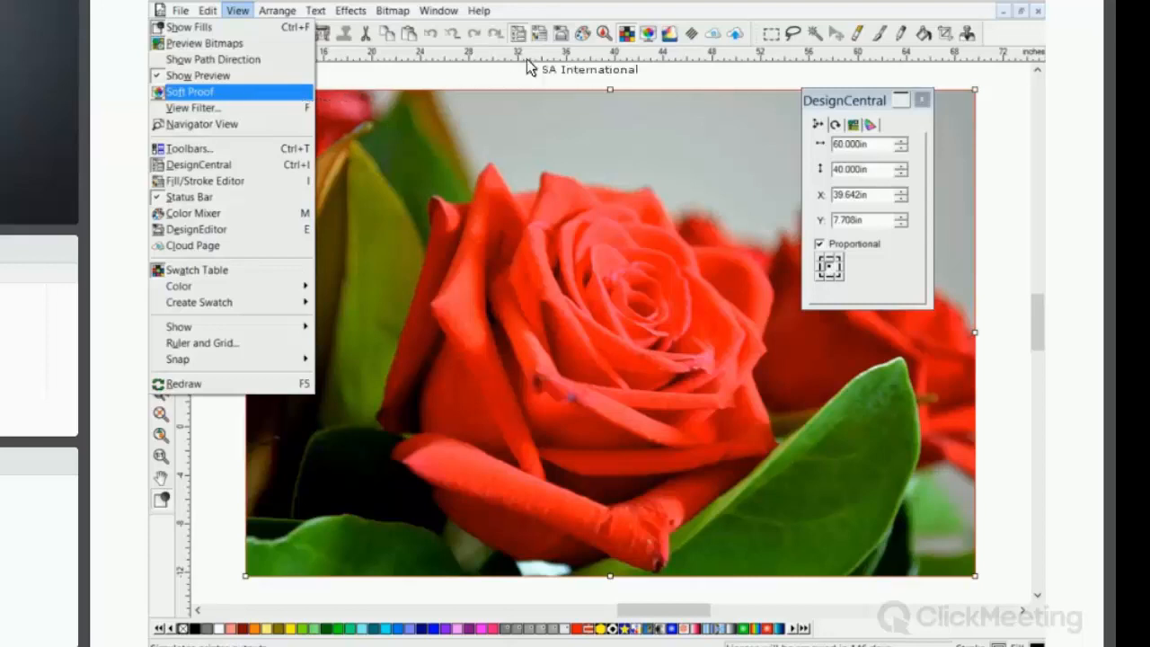
pyautogui.click(780, 6)
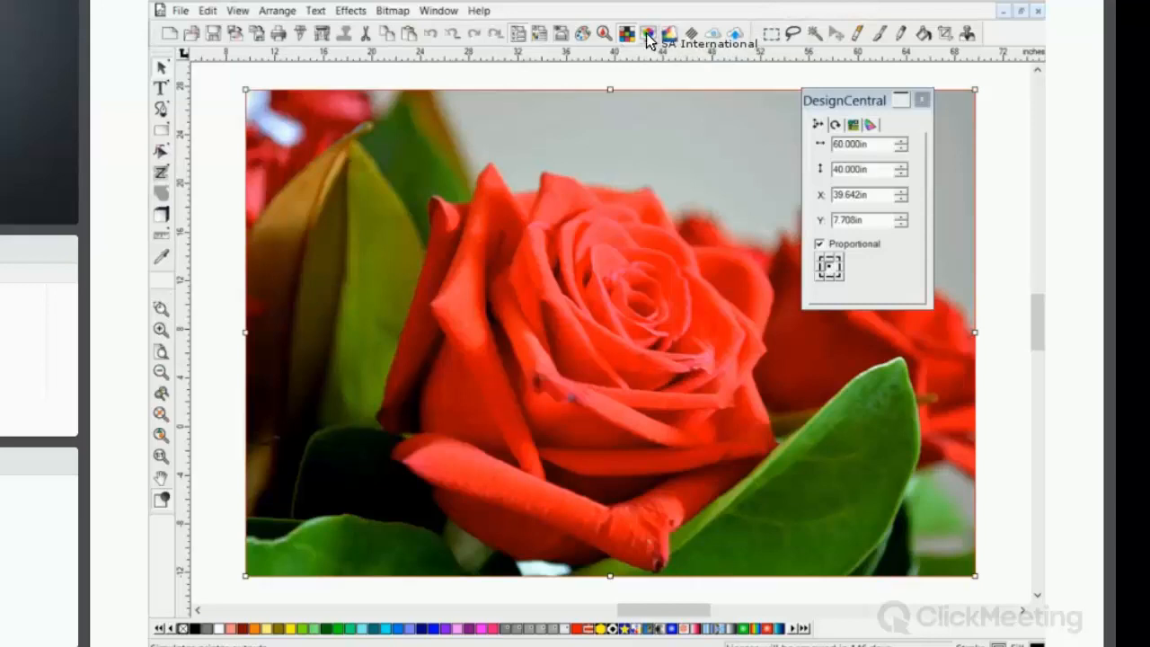
pyautogui.click(649, 36)
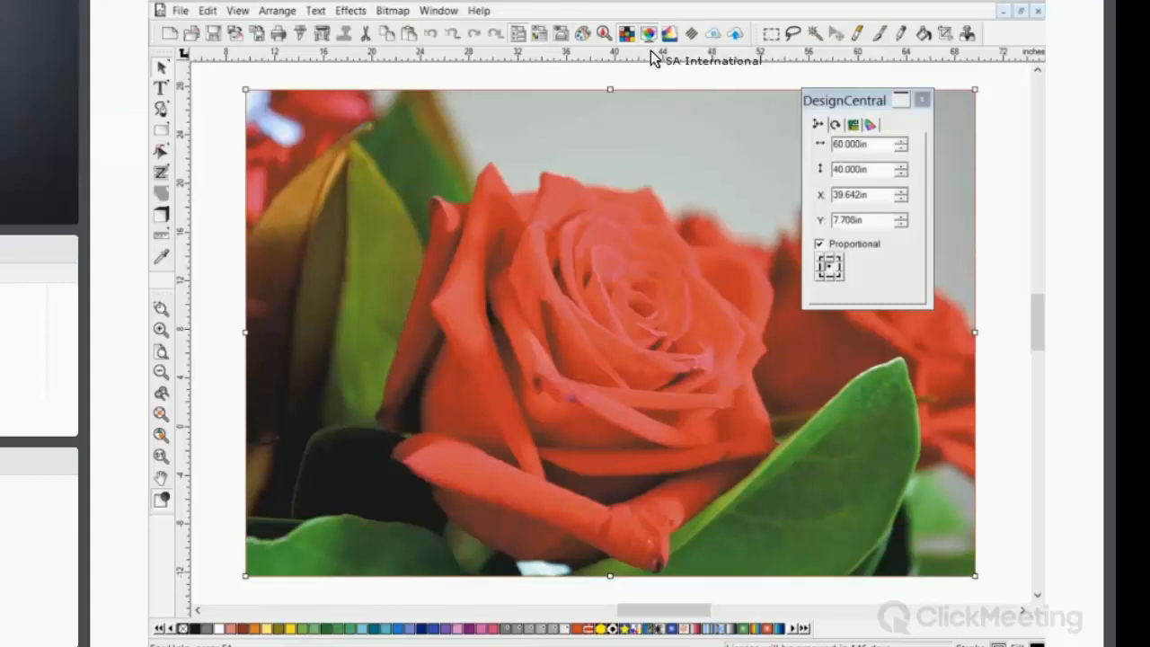
pyautogui.click(651, 37)
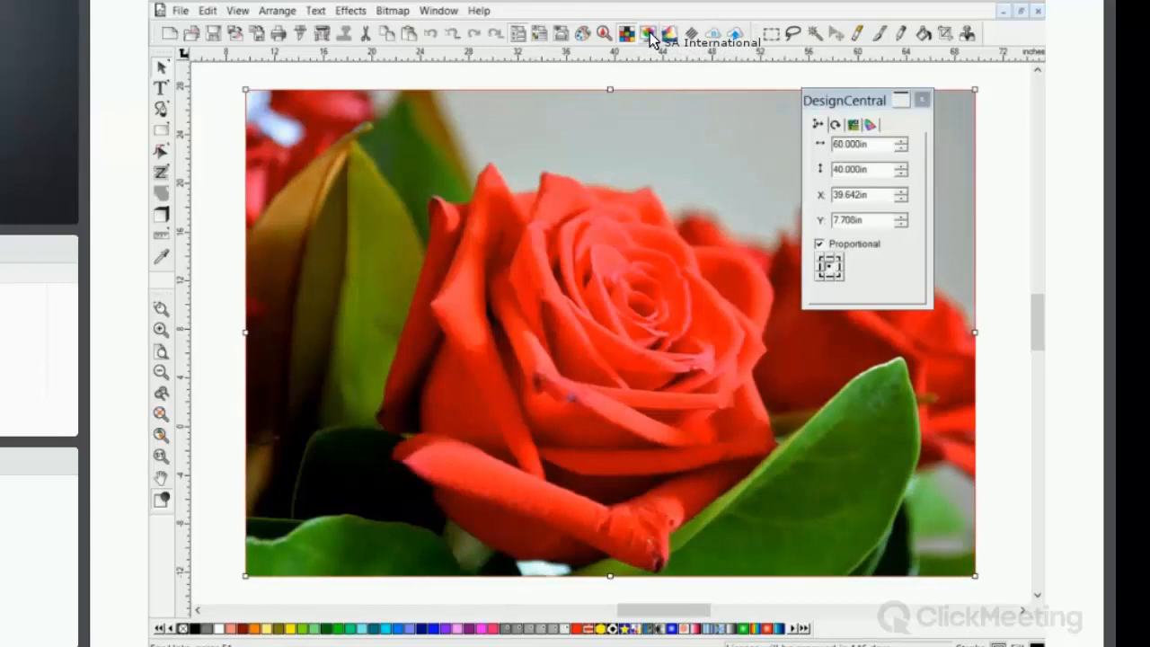
pyautogui.click(650, 37)
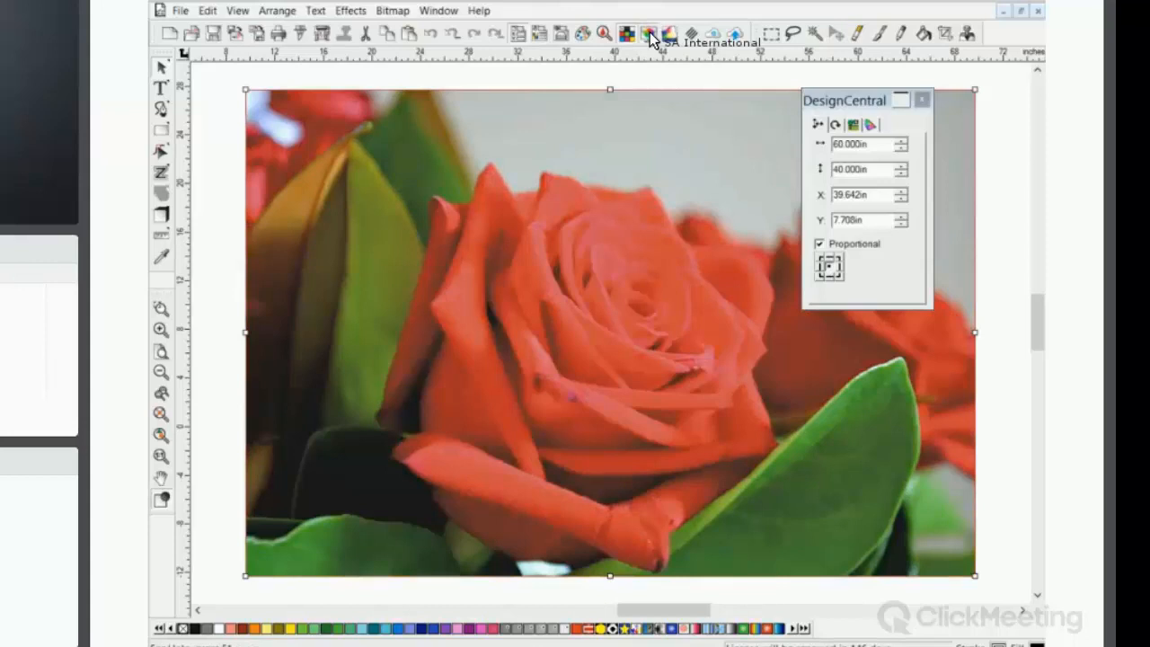
pyautogui.click(650, 36)
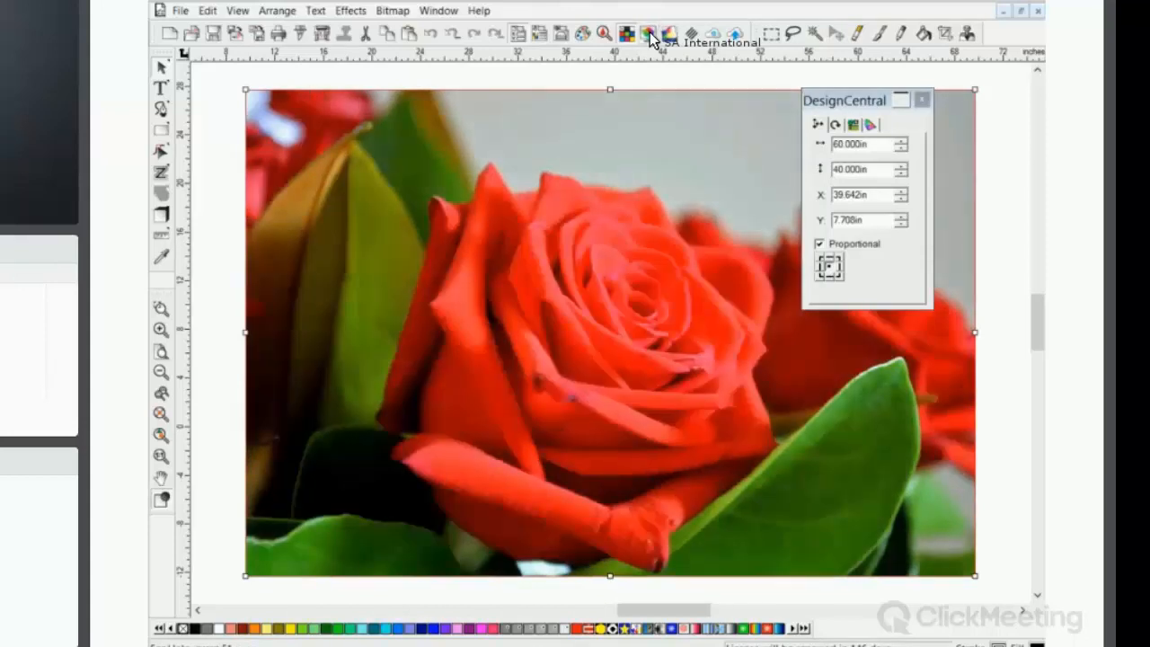
pyautogui.click(651, 37)
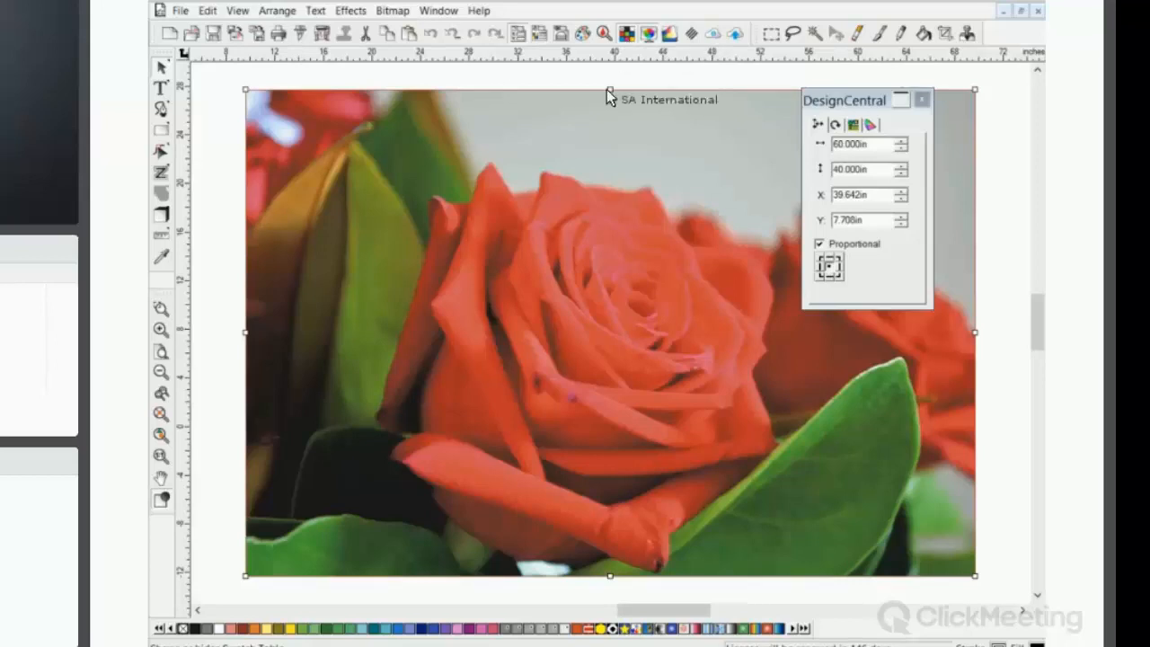
# Step: Set the monitor display profile to GenericLCD_Monitor in Color Settings
pyautogui.click(208, 13)
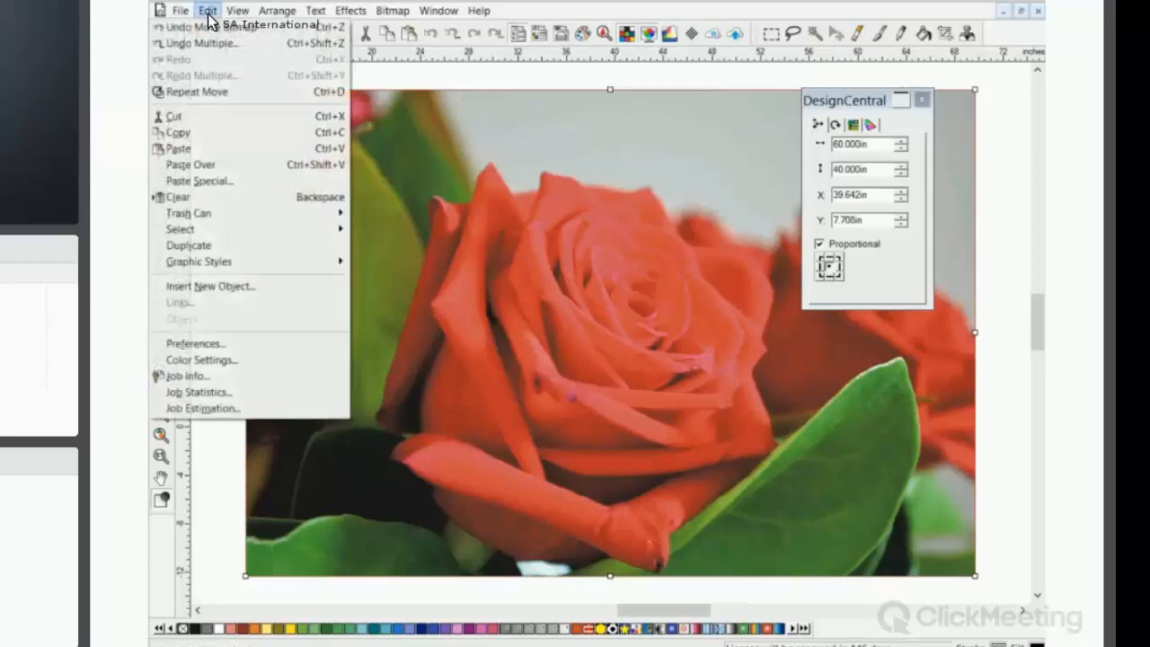
pyautogui.click(250, 359)
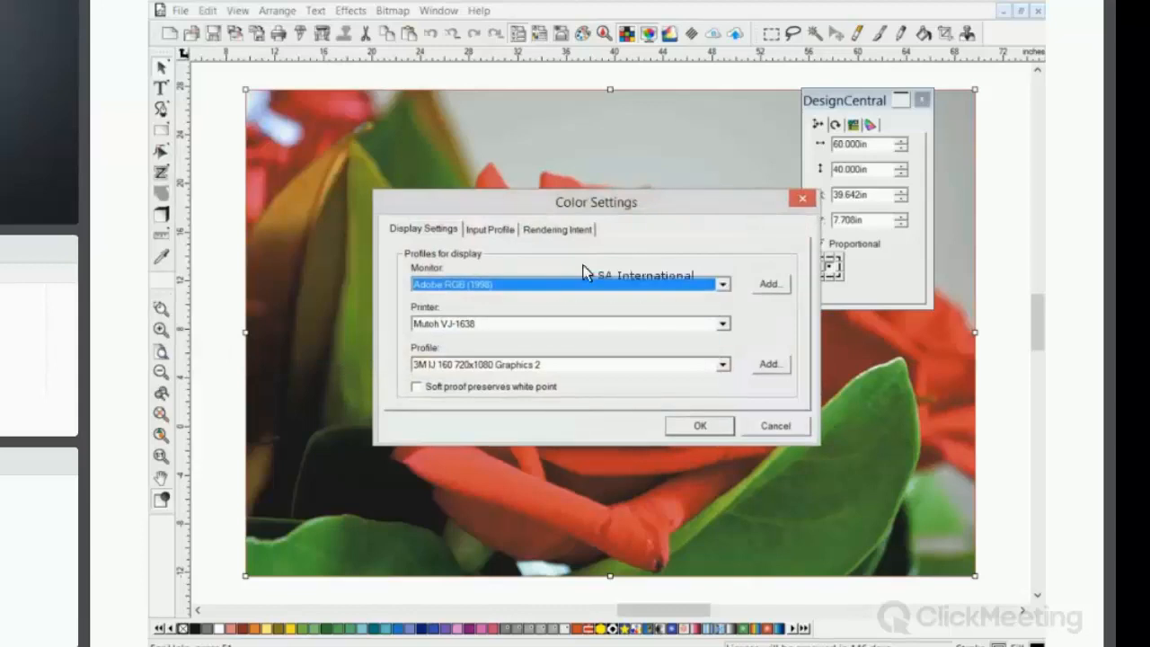
pyautogui.moveTo(636, 208); pyautogui.dragTo(482, 85)
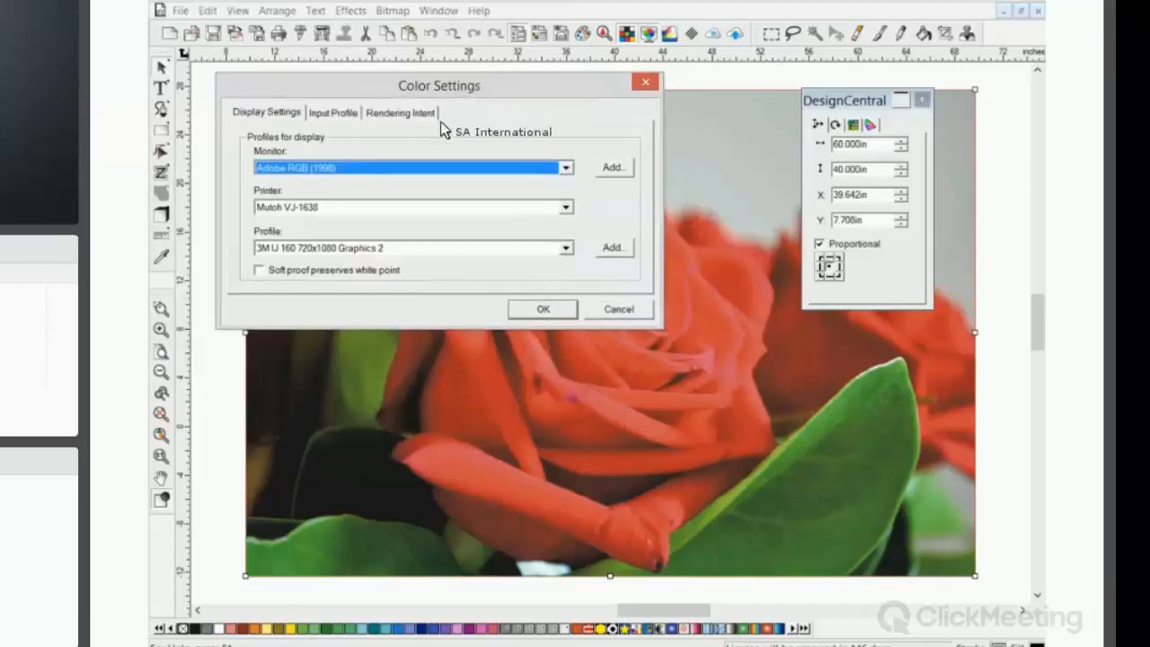
pyautogui.click(397, 169)
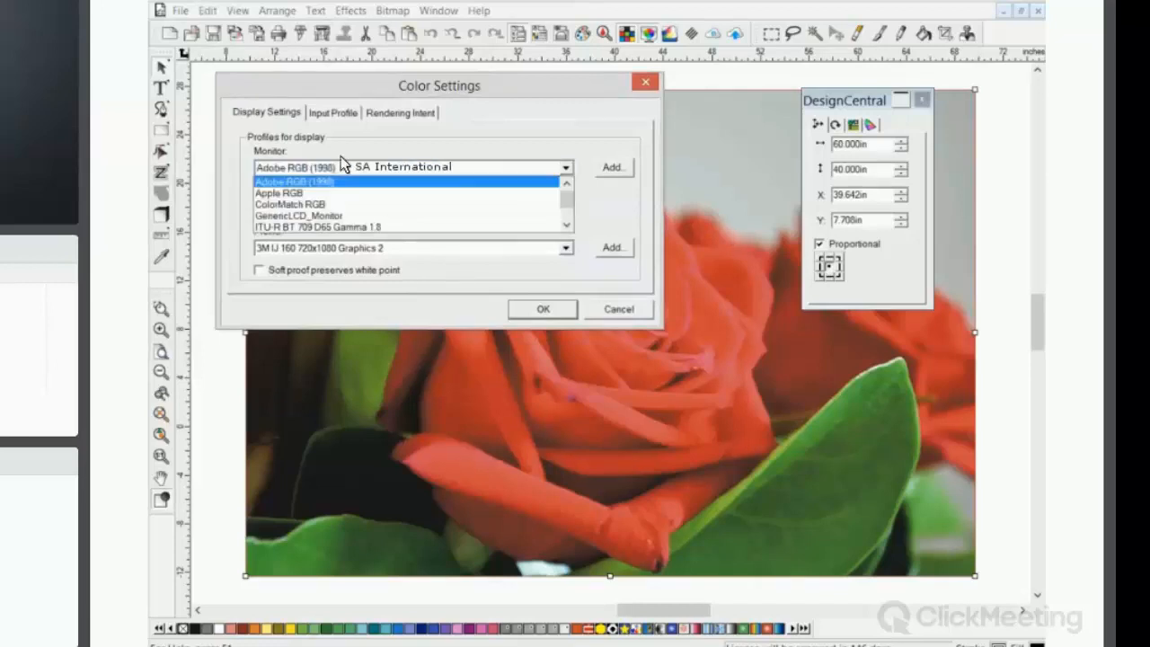
pyautogui.click(339, 215)
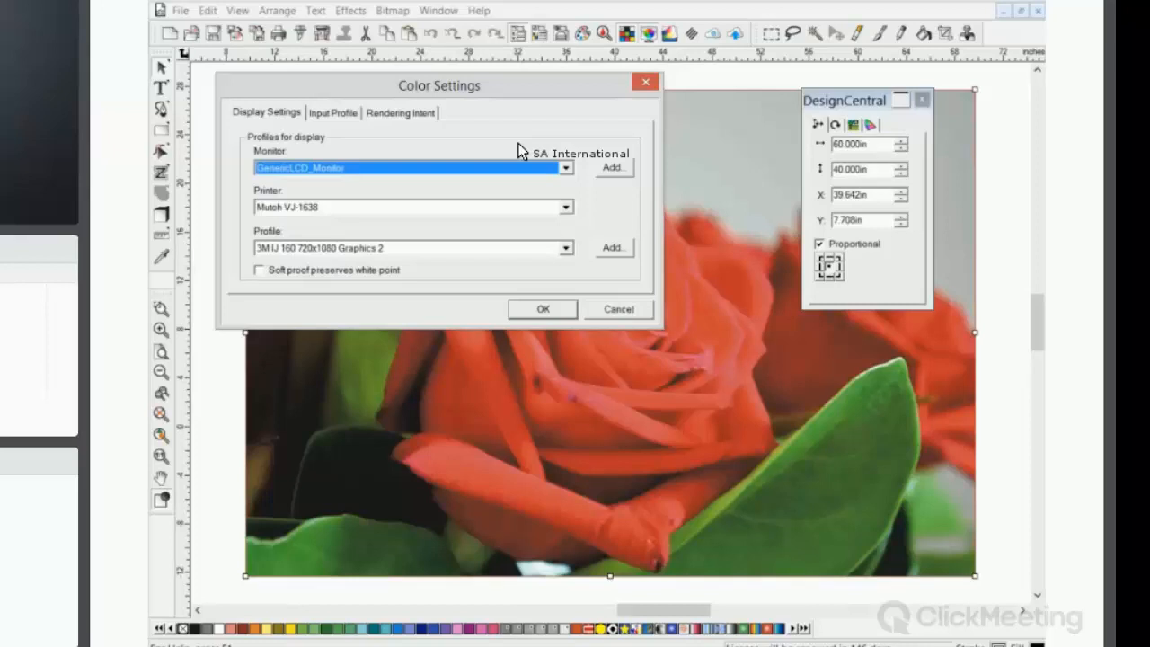
# Step: Set the assumed RGB input source profile to GenericLCD_Monitor and apply the colour settings to the soft-proofed rose image
pyautogui.click(341, 112)
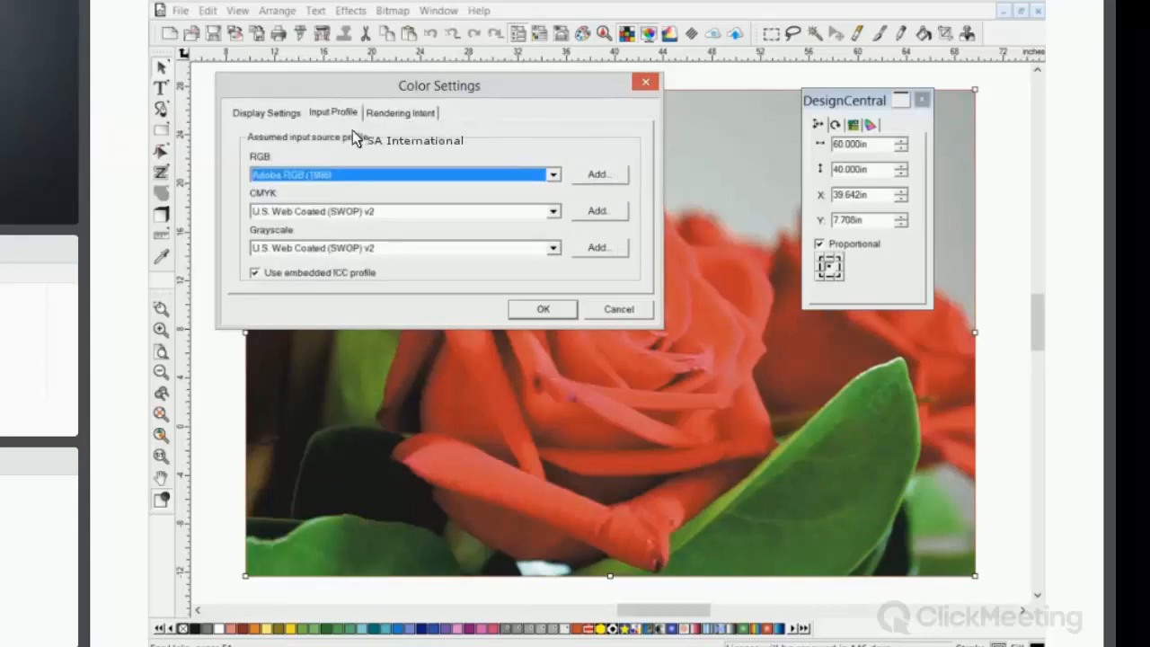
pyautogui.click(327, 180)
pyautogui.click(343, 222)
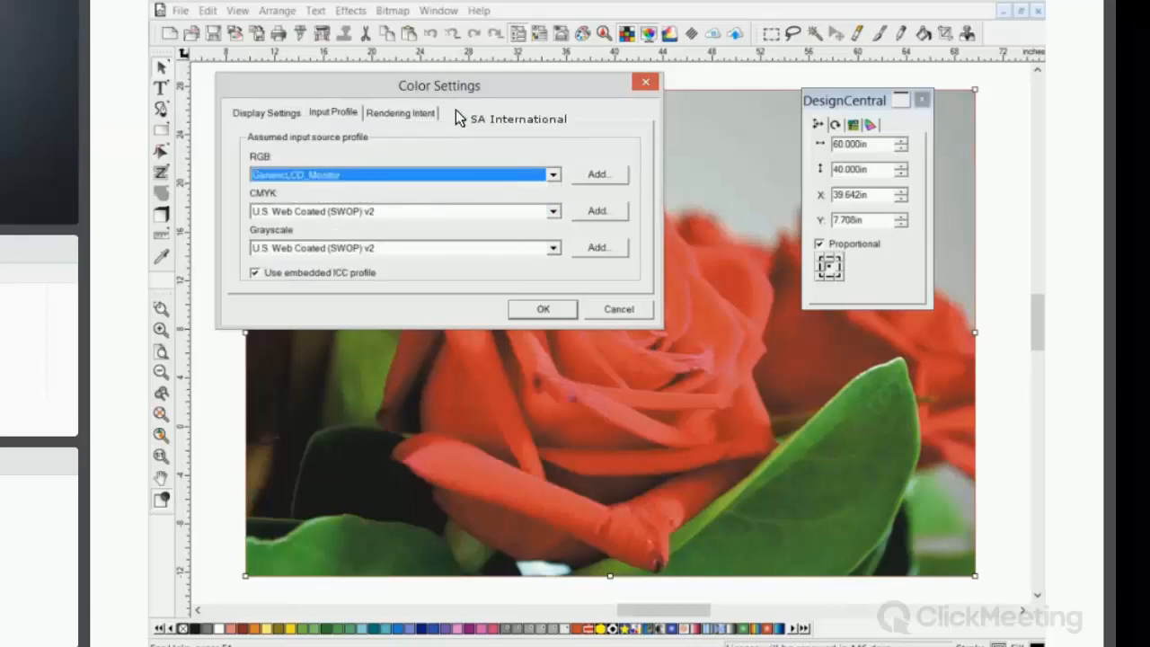
pyautogui.moveTo(466, 90); pyautogui.dragTo(454, 37)
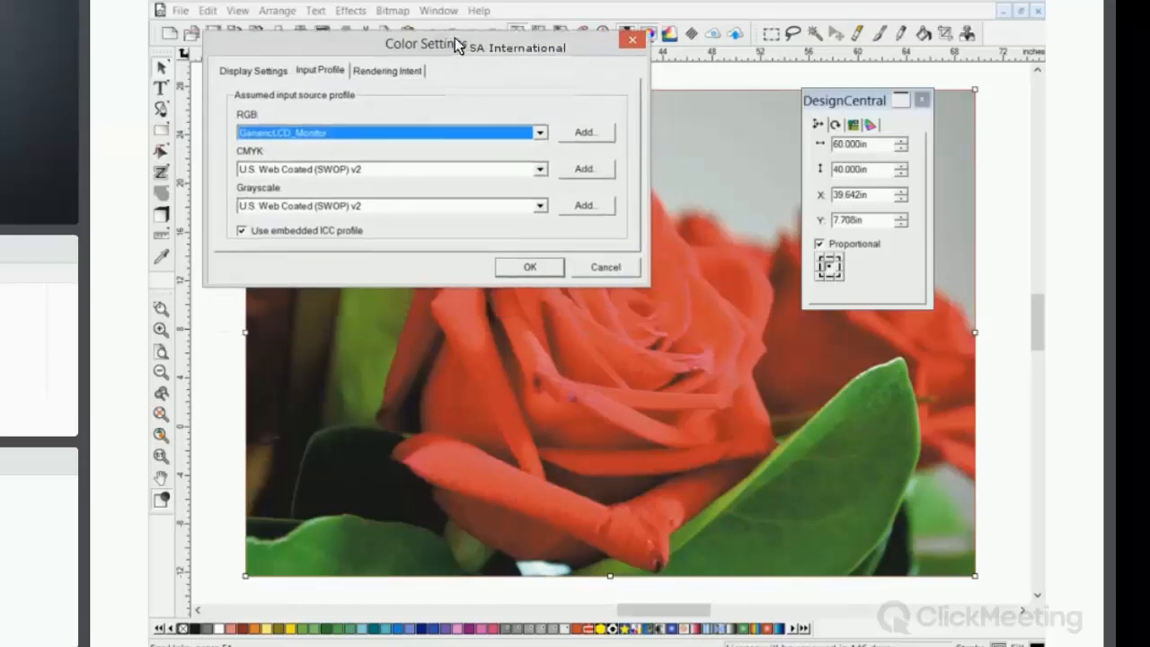
pyautogui.click(538, 255)
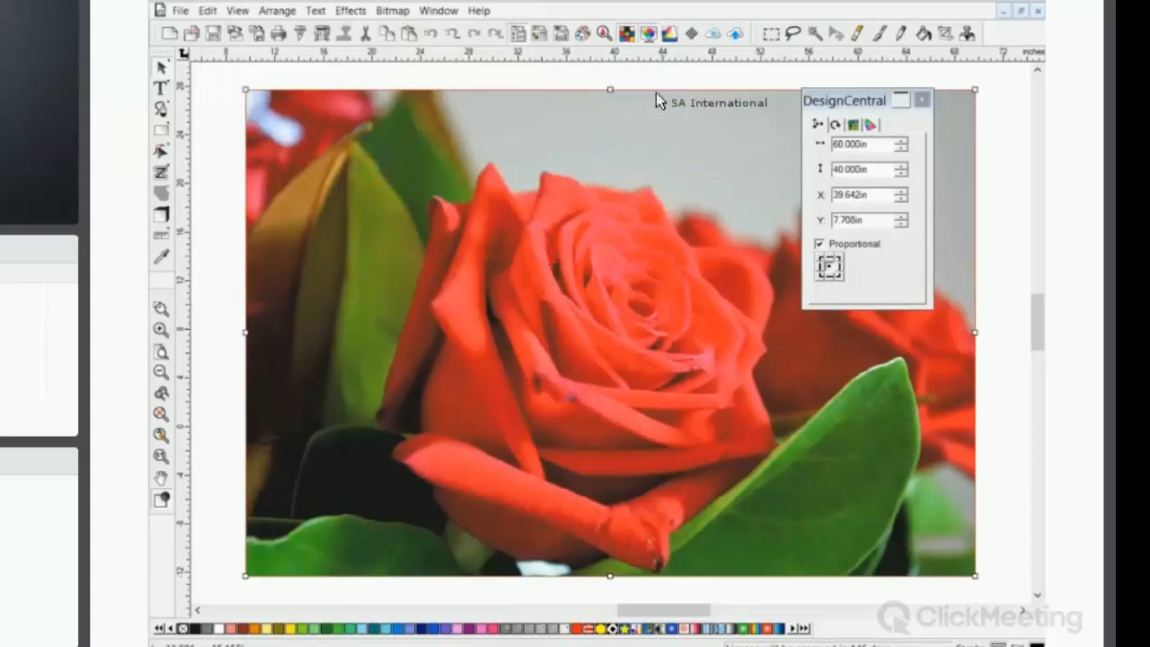
pyautogui.click(647, 36)
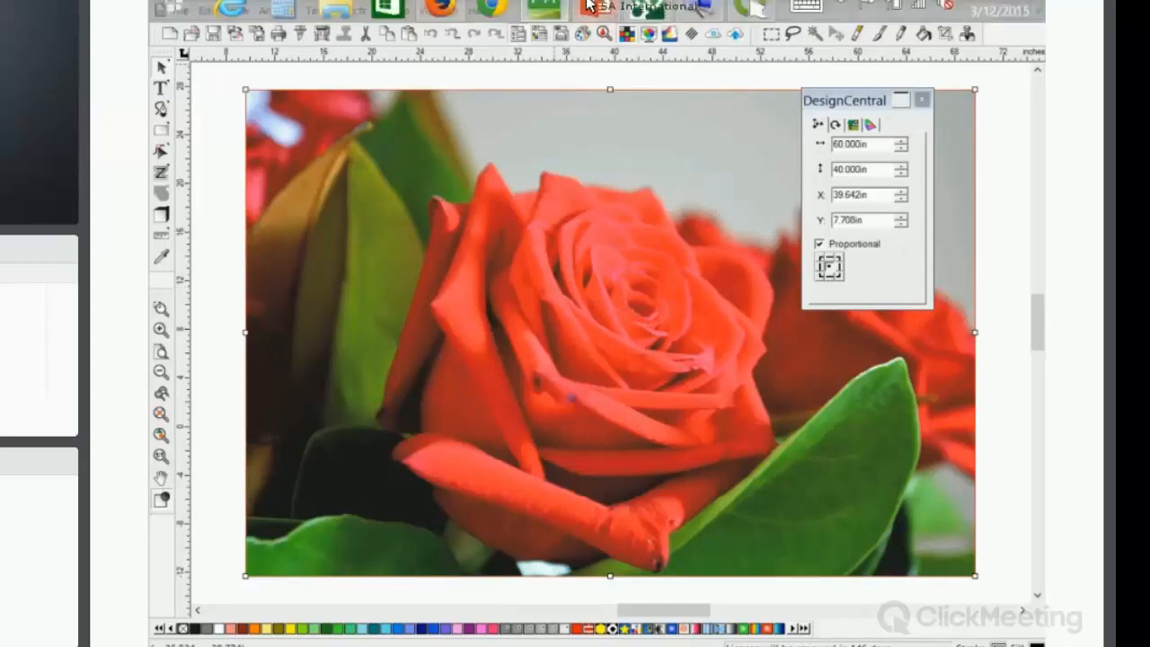
# Step: Return to the PowerPoint slide, switch to the print production window, and open the properties of the held job DSC_0100_1.pdf
pyautogui.click(589, 4)
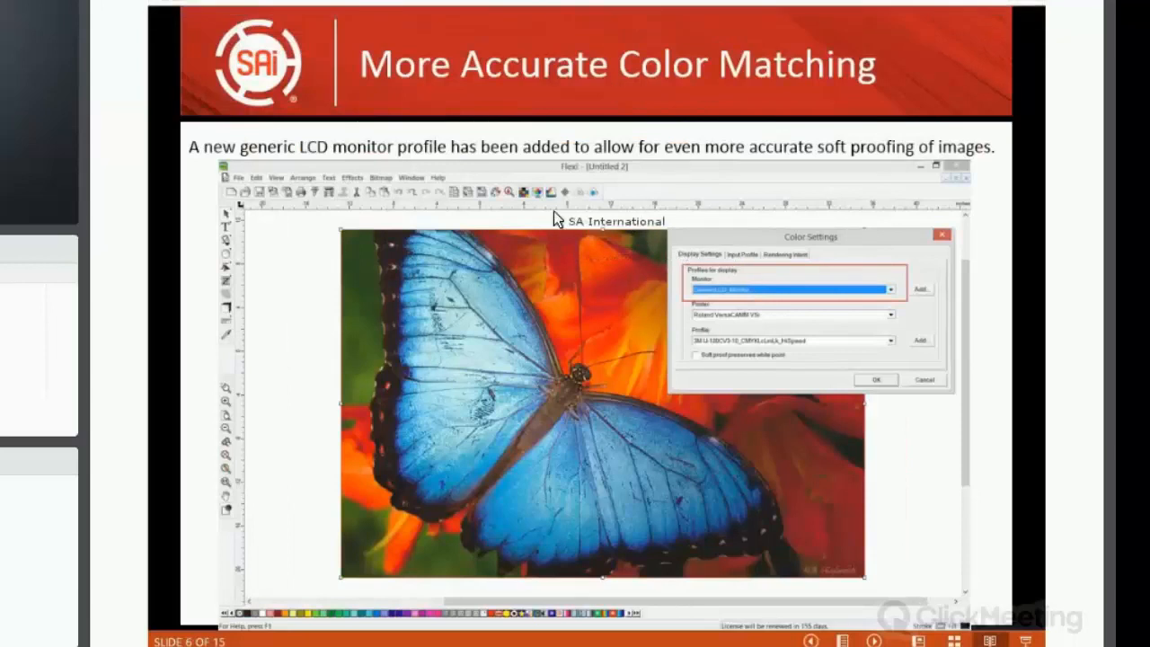
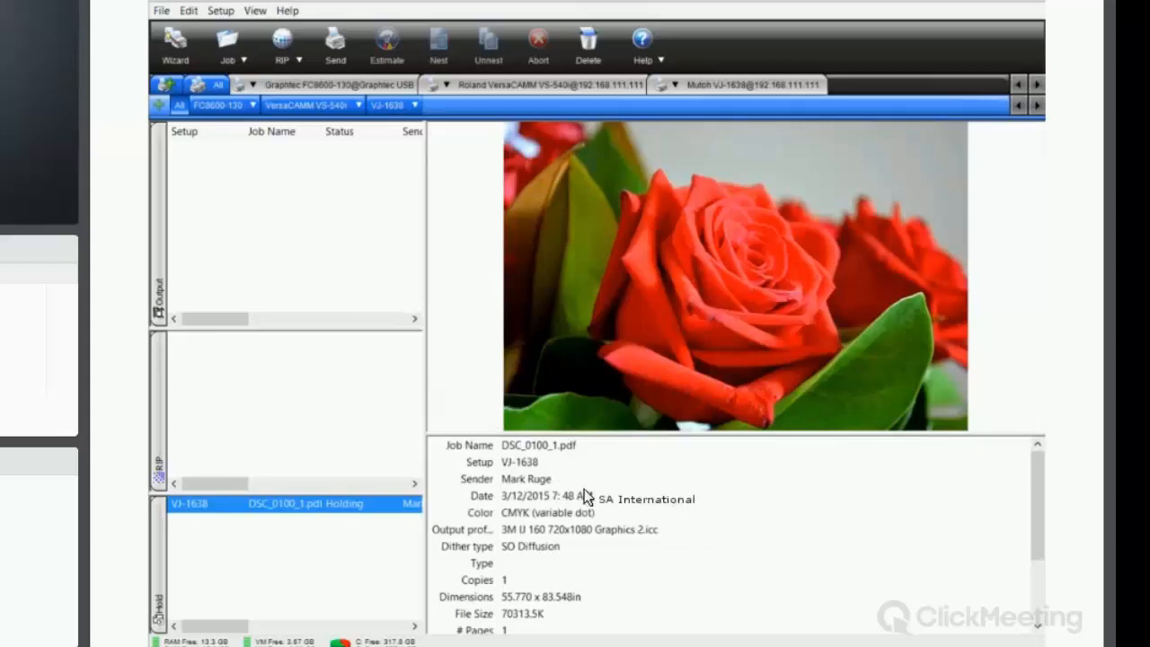
pyautogui.doubleClick(268, 508)
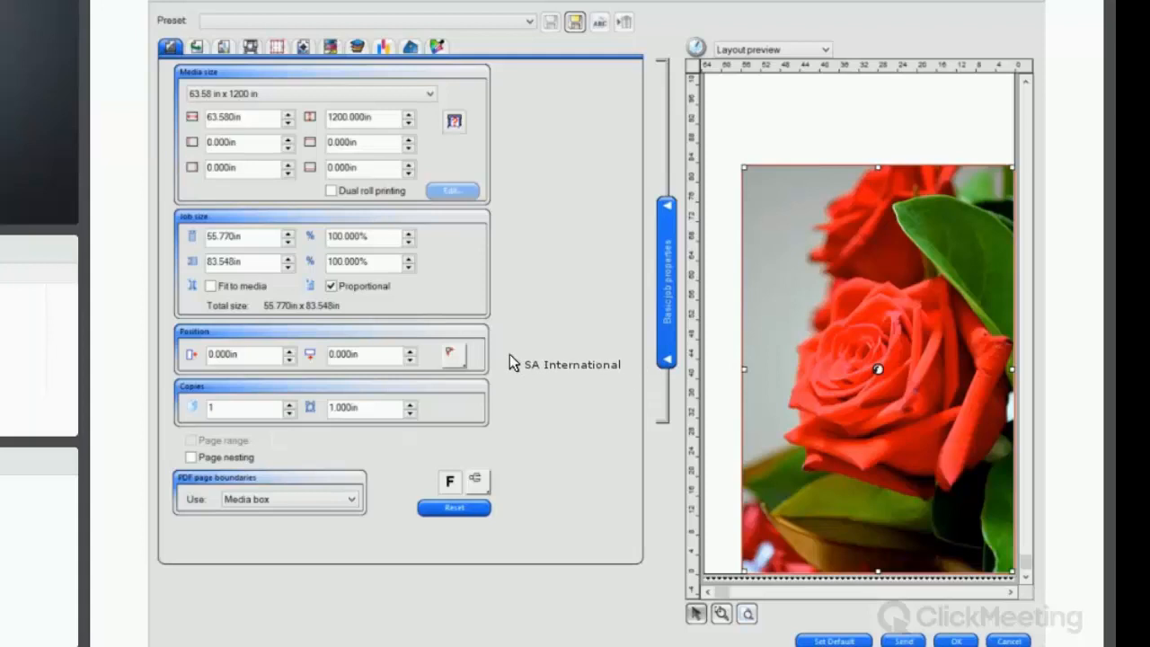
# Step: Enable Grommets in the job's finishing settings and set their diameter to 1.825 in
pyautogui.click(411, 49)
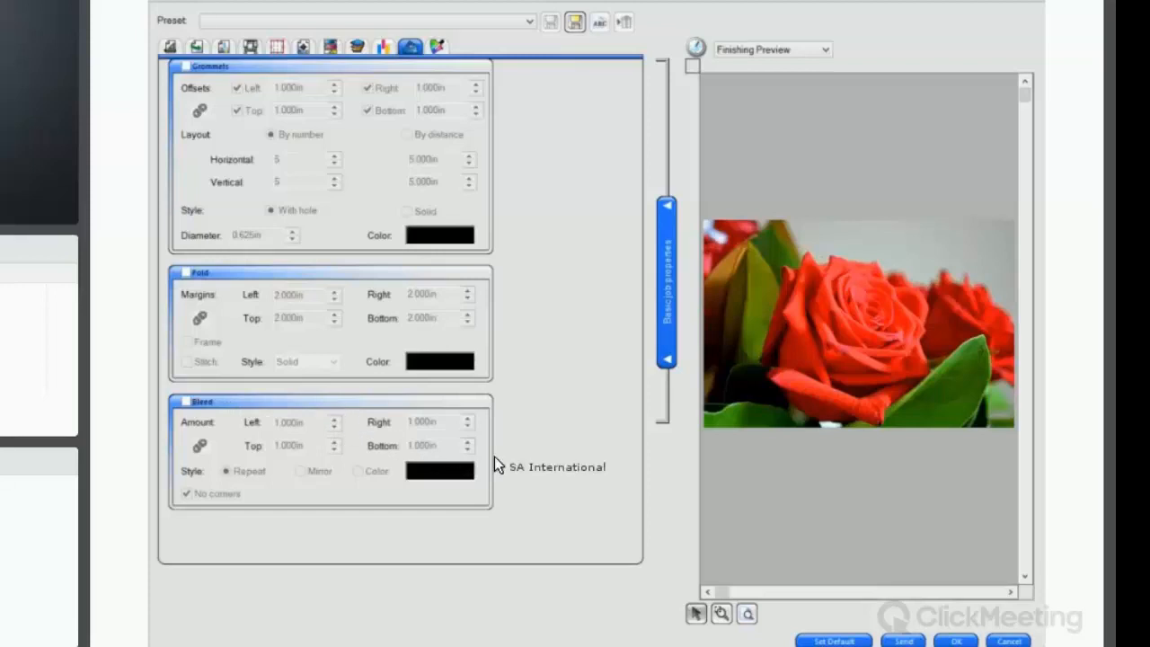
pyautogui.click(186, 68)
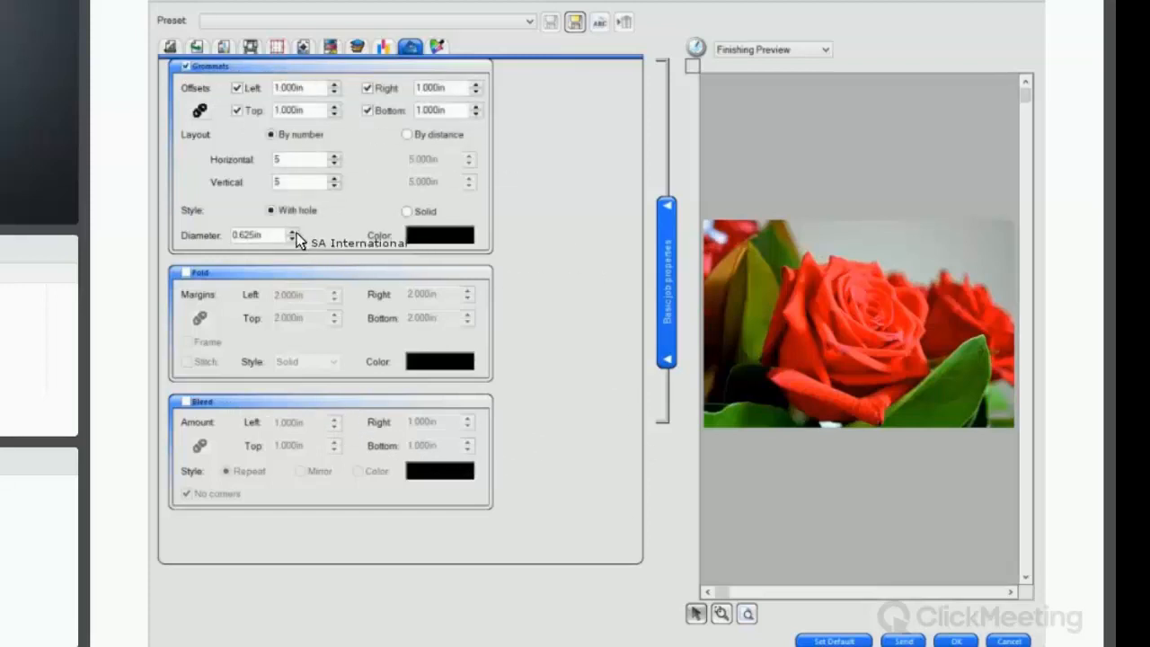
pyautogui.click(293, 231)
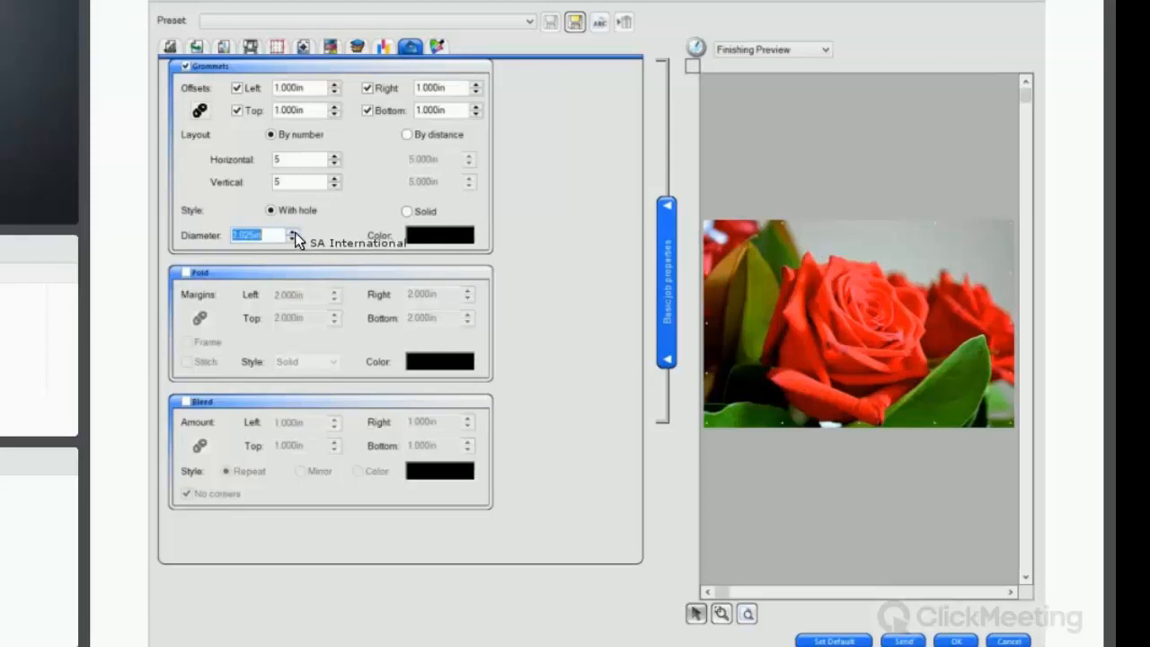
pyautogui.click(295, 231)
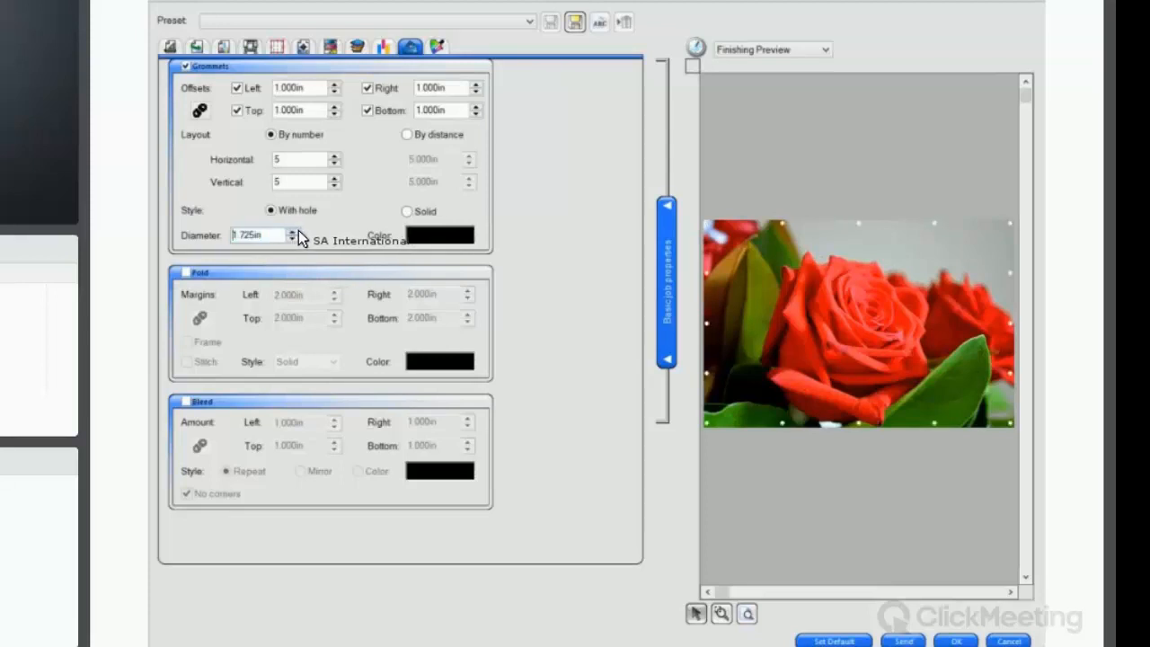
pyautogui.click(293, 231)
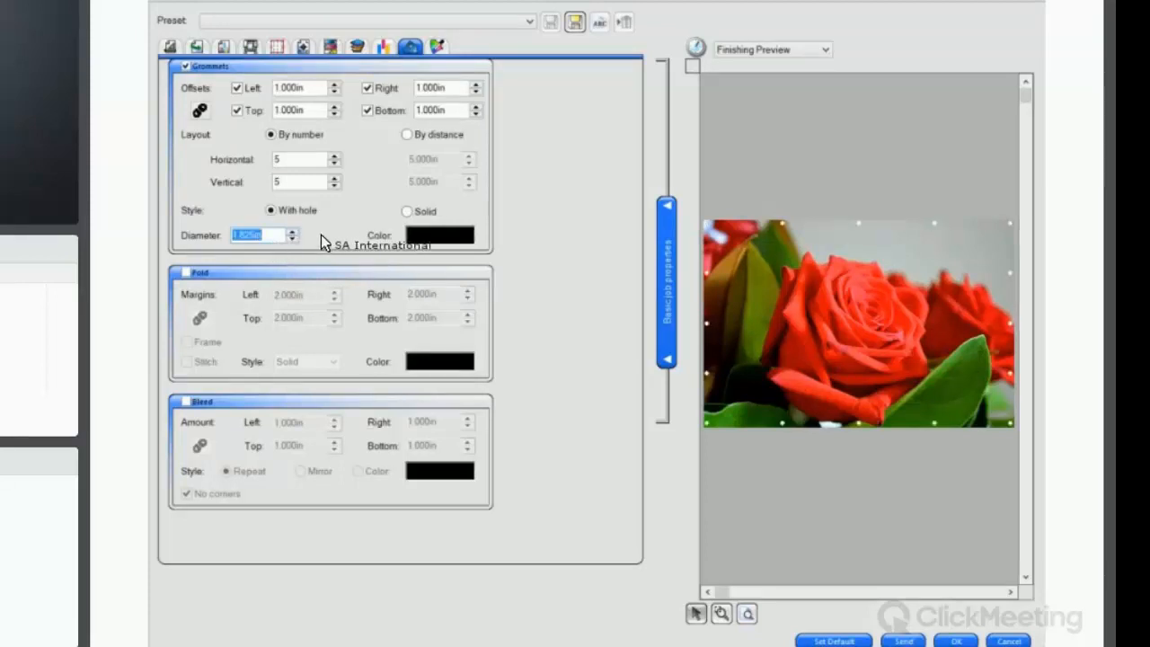
# Step: Set the grommets to 4 horizontal and 4 vertical, and try the Solid style before restoring With hole
pyautogui.click(335, 163)
pyautogui.click(335, 185)
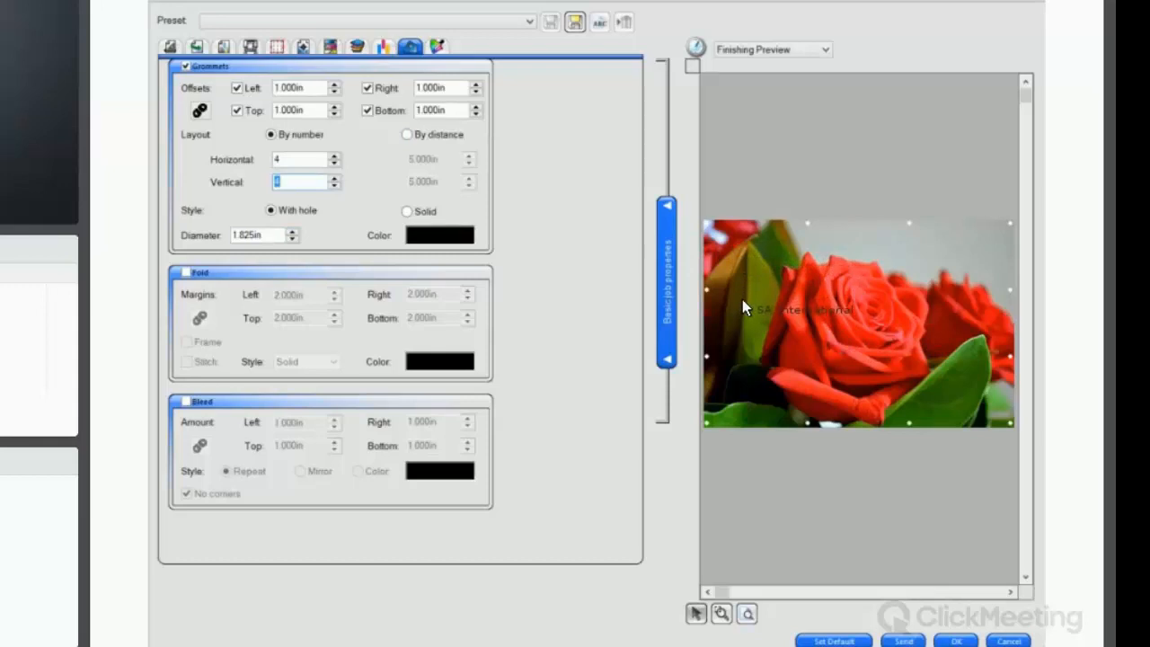
pyautogui.click(406, 212)
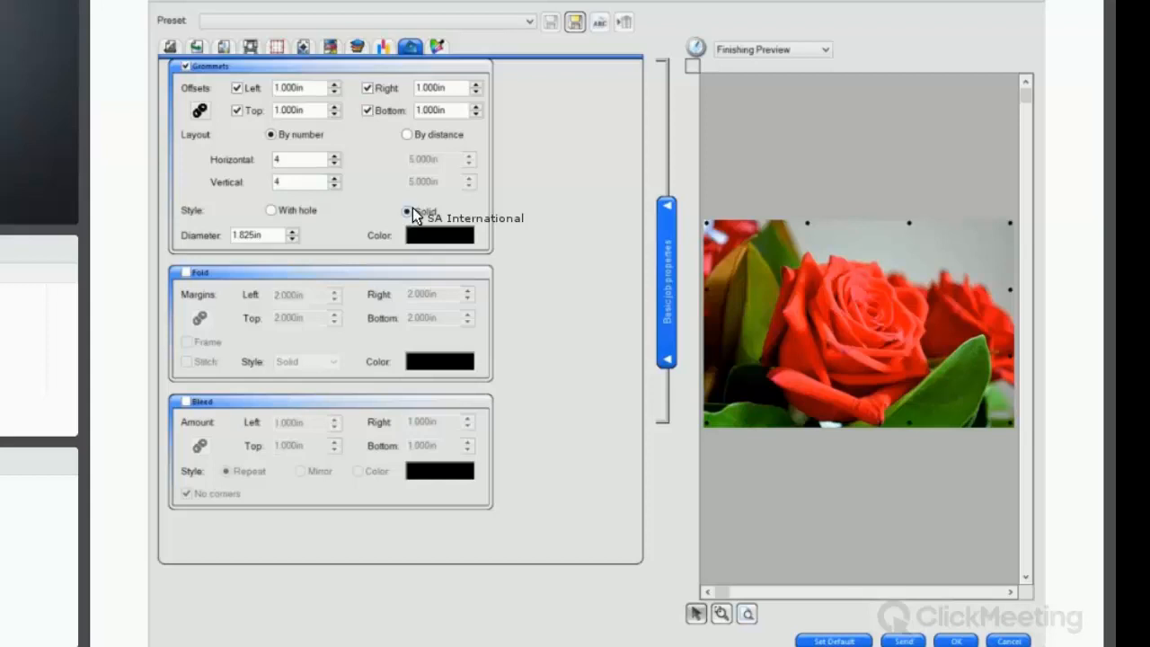
pyautogui.click(269, 212)
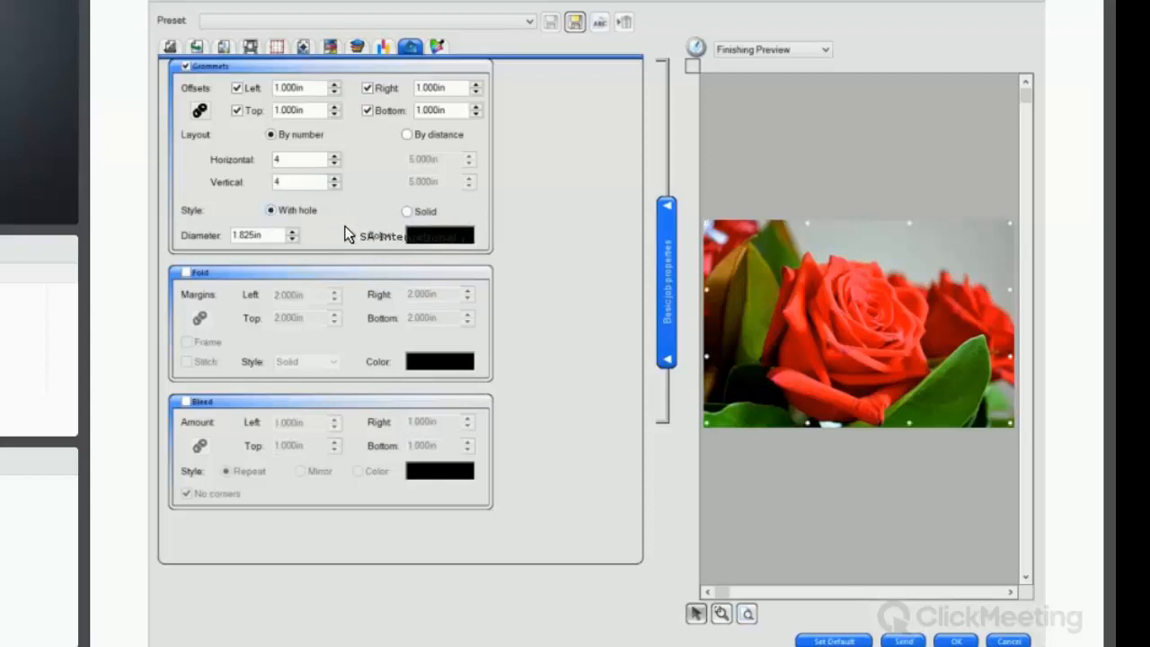
# Step: Toggle Fold on and off, and enable Bleed with a linked amount of 1.8 in on every side
pyautogui.click(184, 275)
pyautogui.click(184, 275)
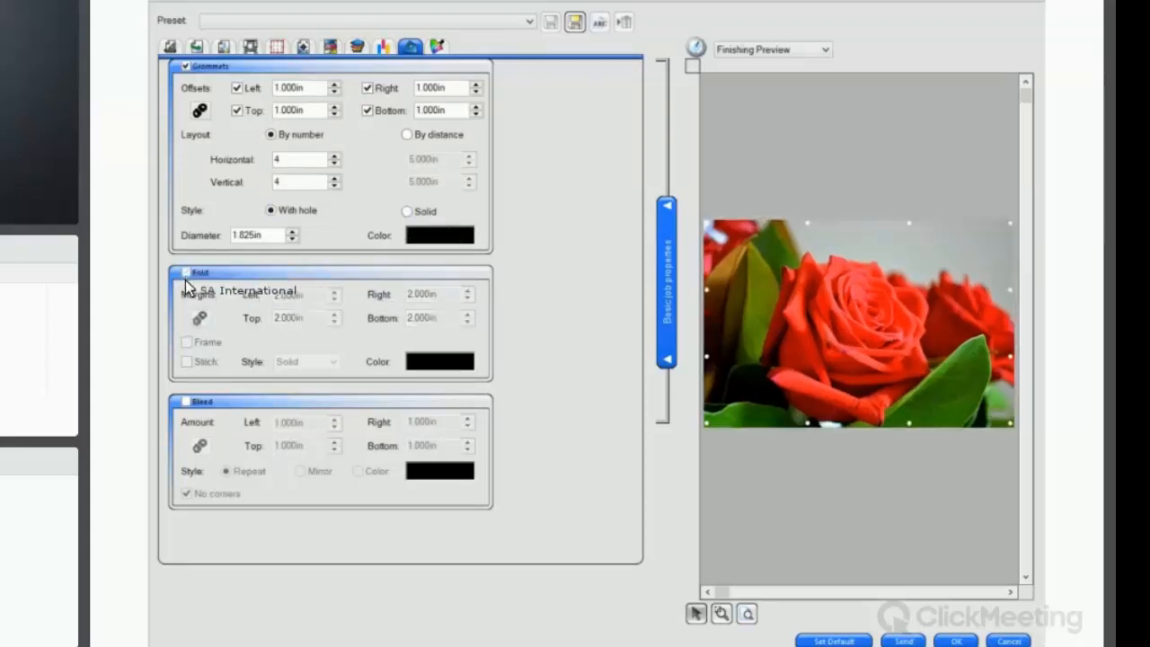
pyautogui.click(186, 404)
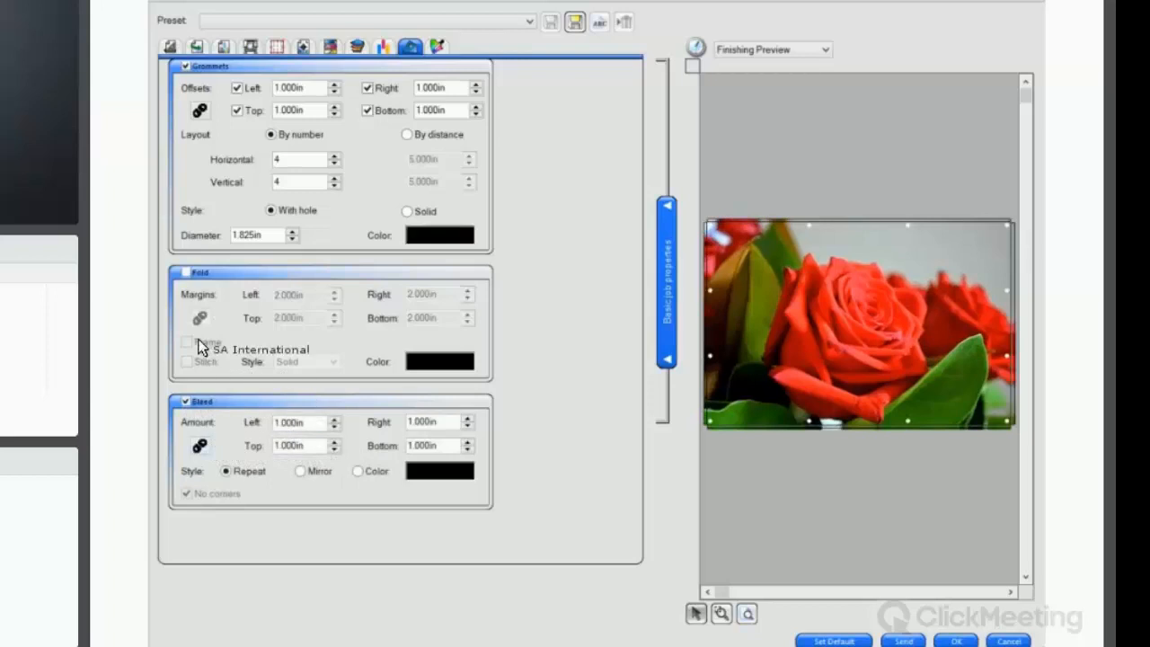
pyautogui.click(201, 447)
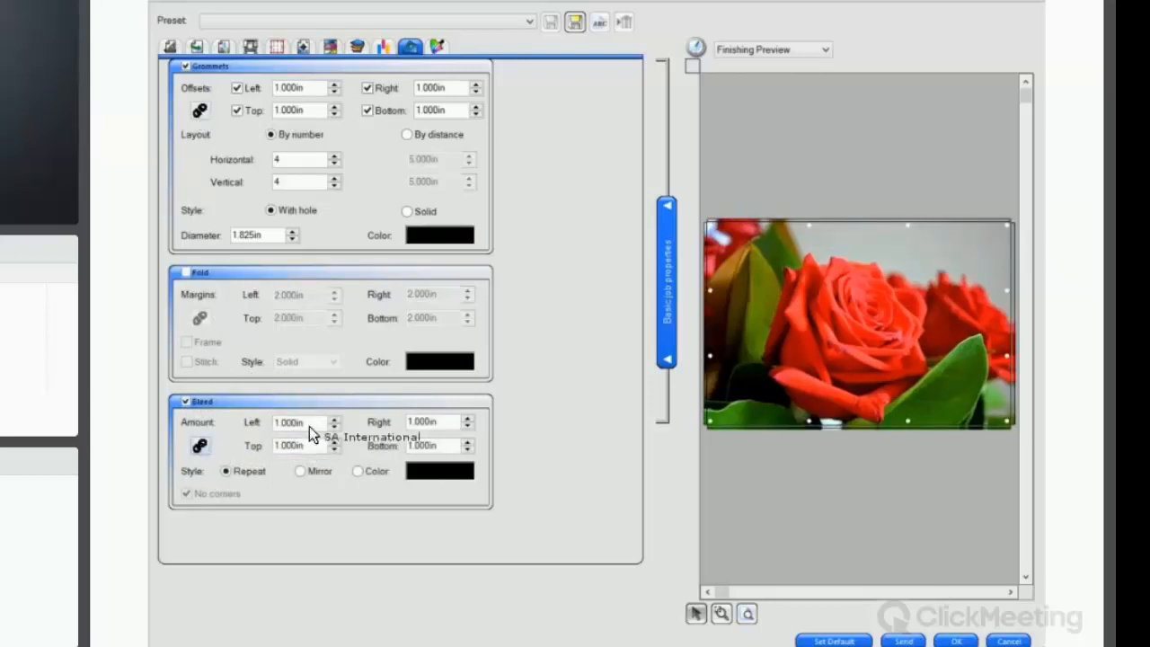
pyautogui.click(334, 417)
pyautogui.click(335, 418)
pyautogui.click(334, 417)
pyautogui.click(334, 417)
pyautogui.click(334, 418)
pyautogui.click(335, 418)
pyautogui.click(335, 418)
pyautogui.click(334, 417)
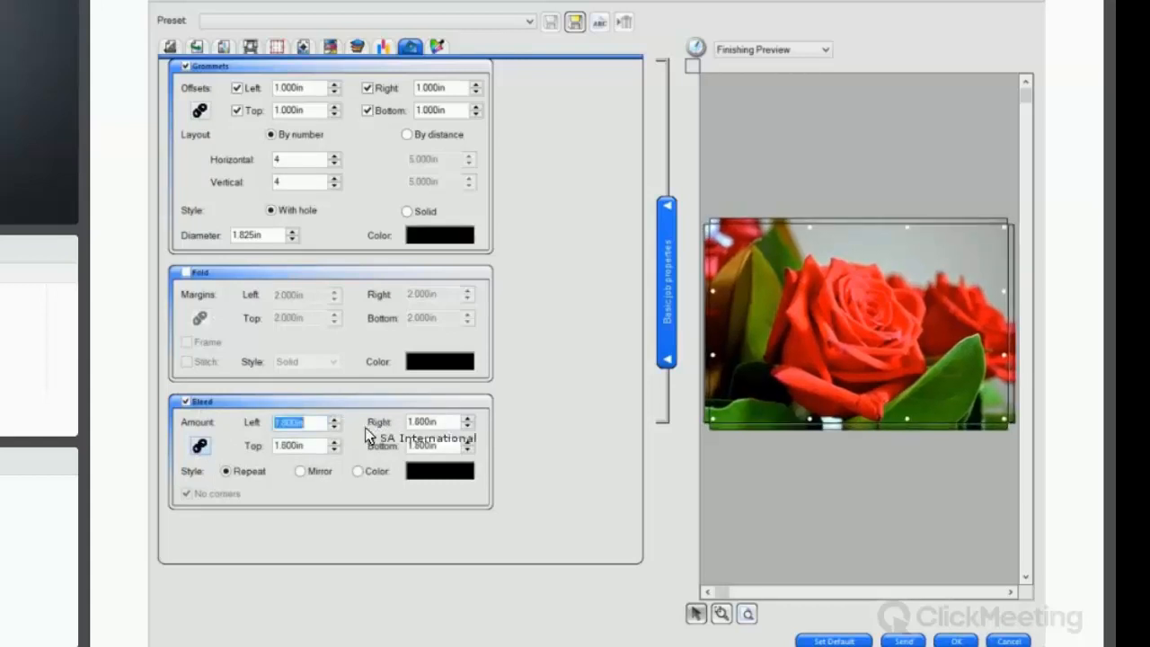
pyautogui.moveTo(717, 223); pyautogui.dragTo(783, 472)
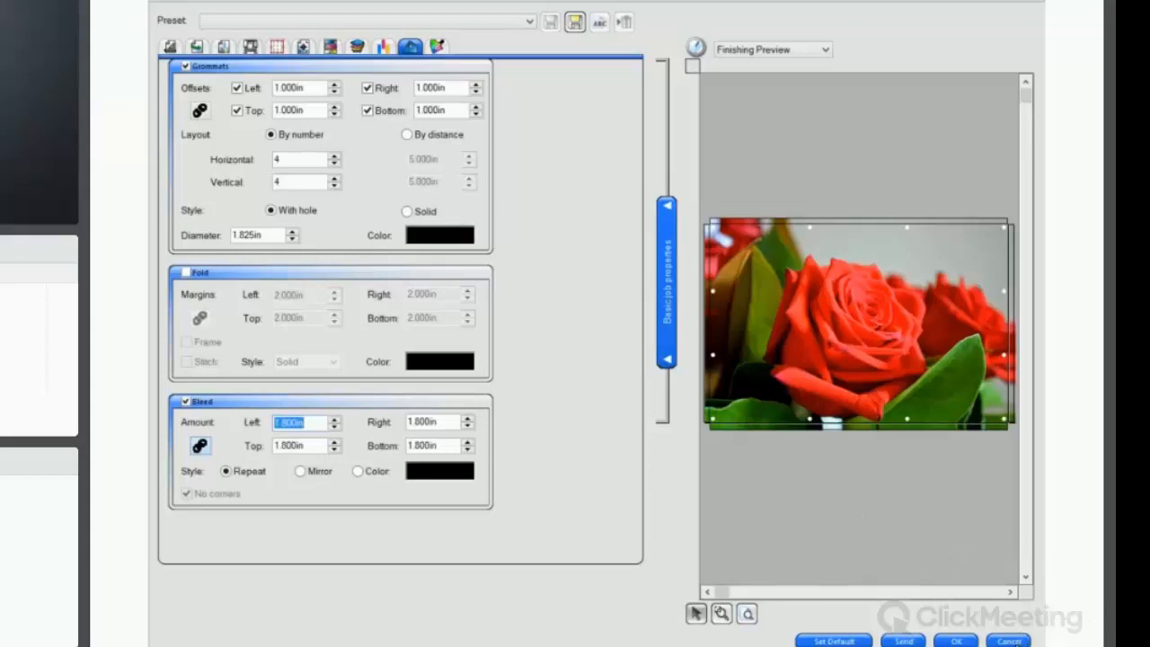
# Step: Close the job properties and return to the PowerPoint presentation
pyautogui.click(957, 641)
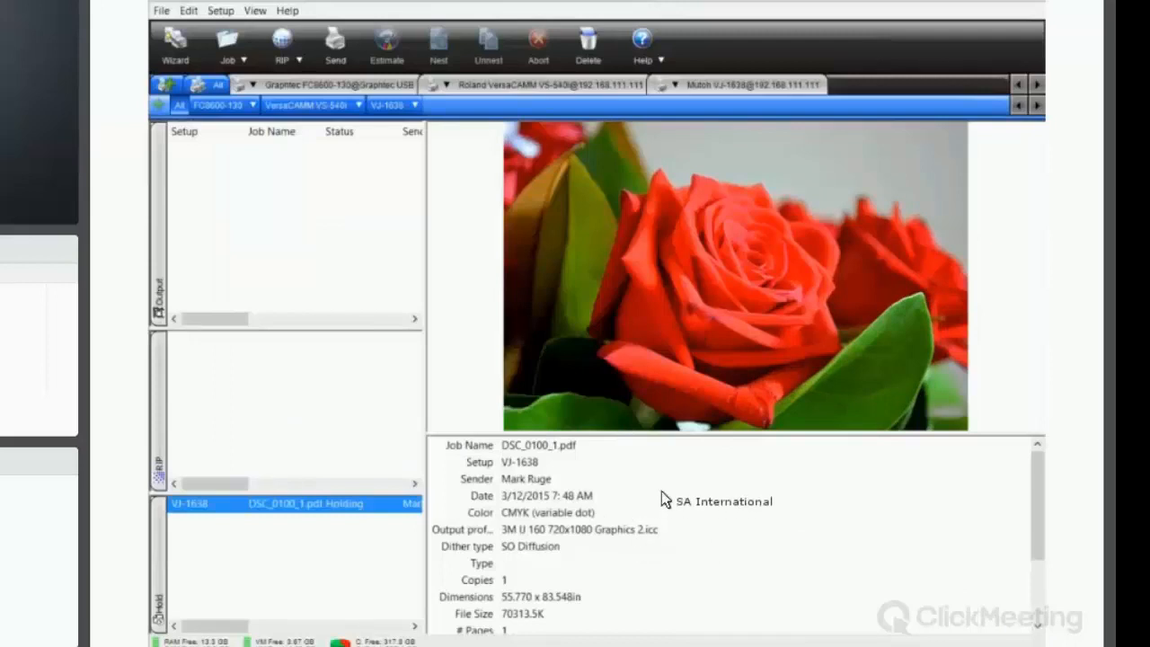
pyautogui.moveTo(467, 4)
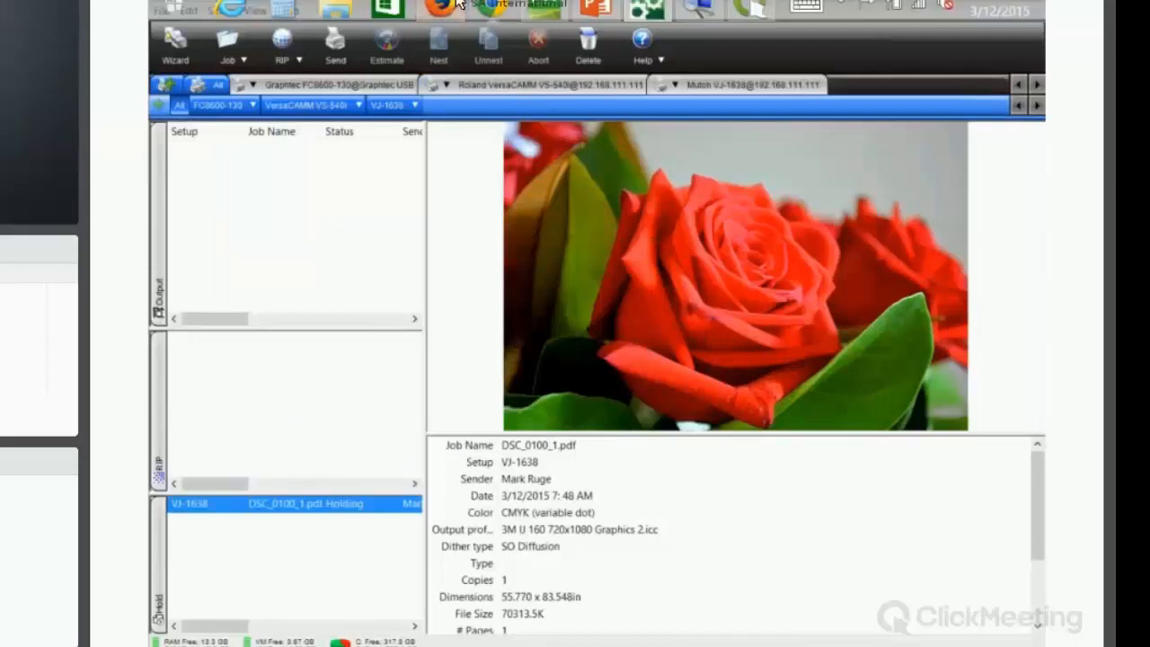
pyautogui.click(591, 5)
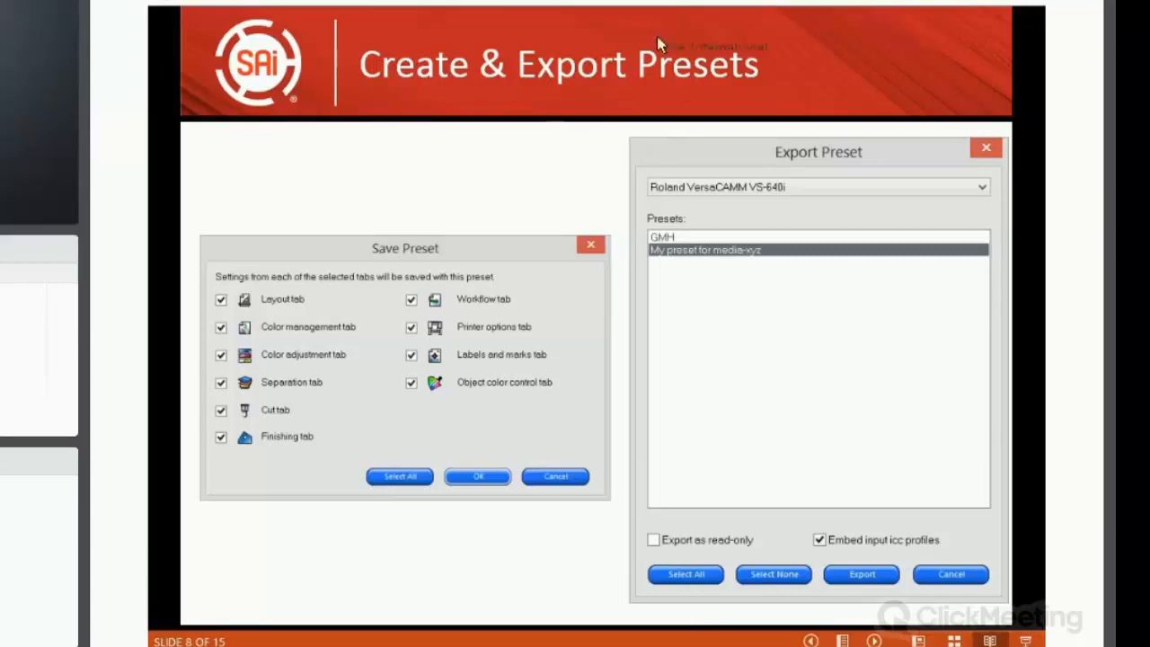
# Step: Switch back to Production Manager, reopen the properties of the held job DSC_0100_1.pdf, and enable Bleed in its finishing settings
pyautogui.moveTo(645, 13)
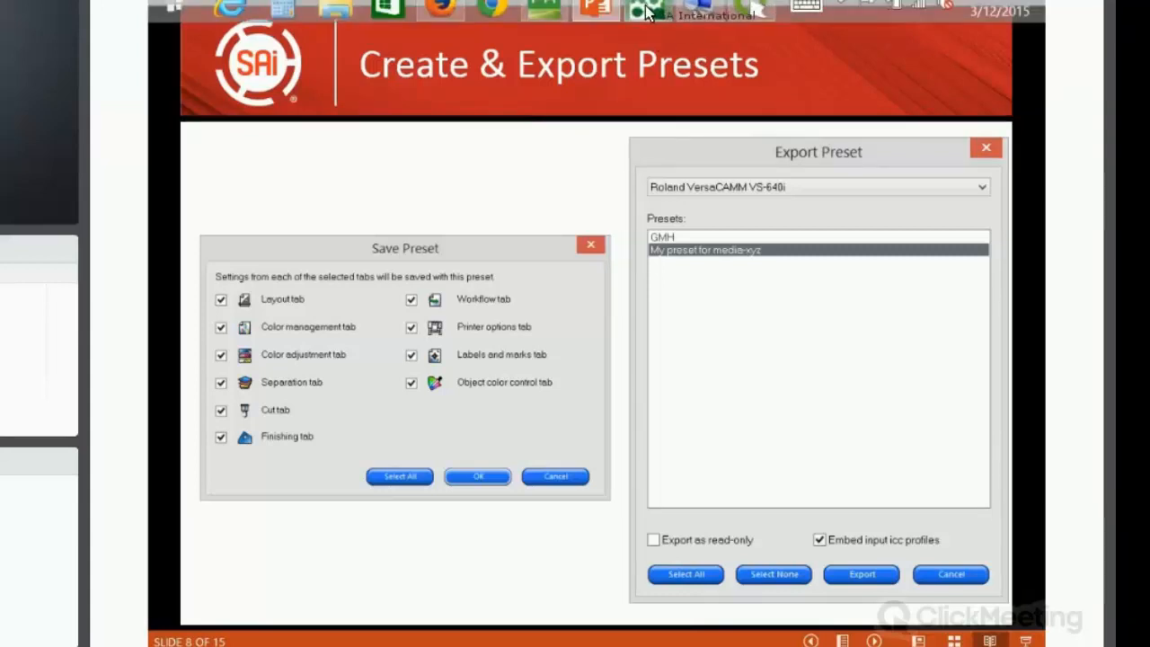
pyautogui.click(646, 11)
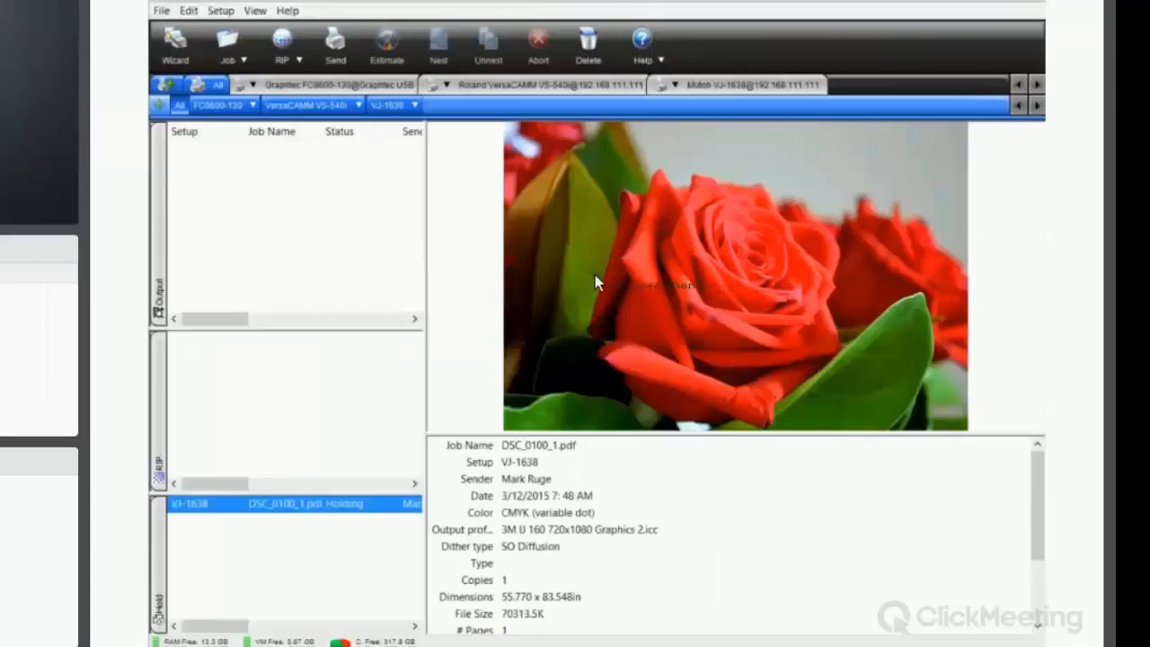
pyautogui.doubleClick(306, 505)
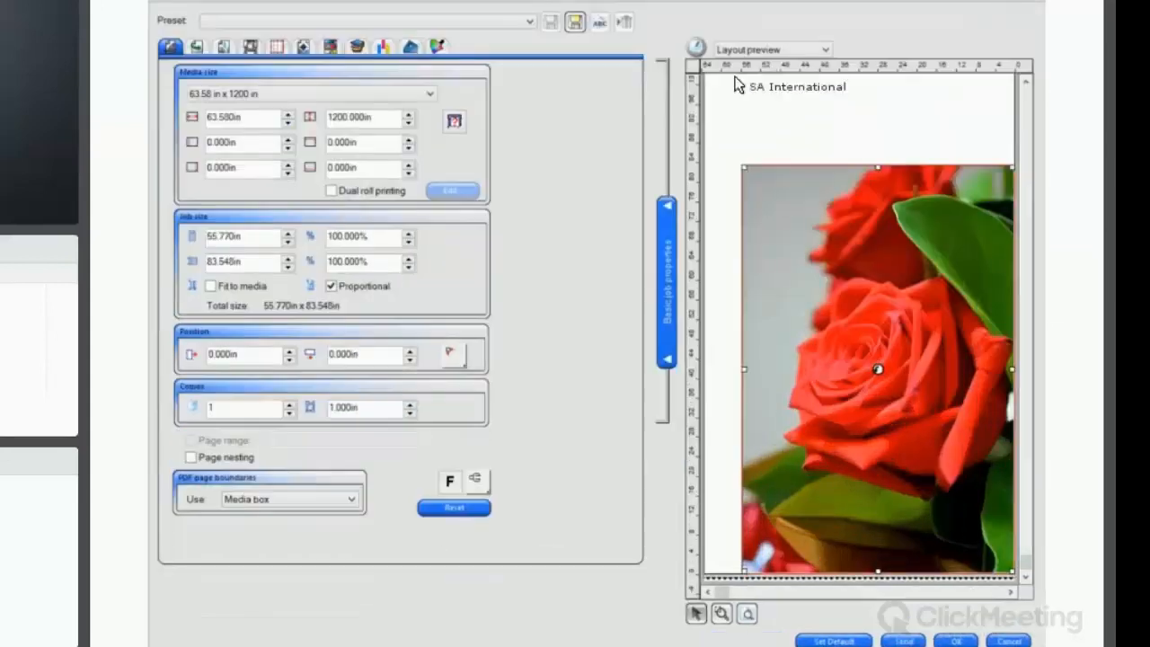
pyautogui.click(411, 46)
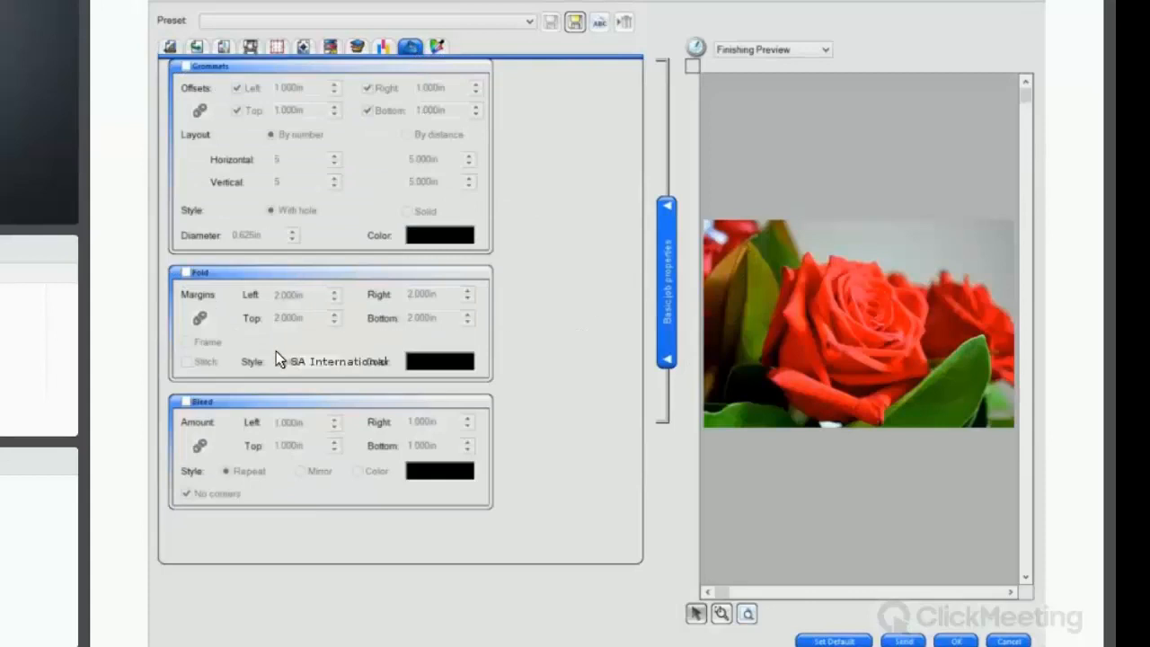
pyautogui.click(186, 402)
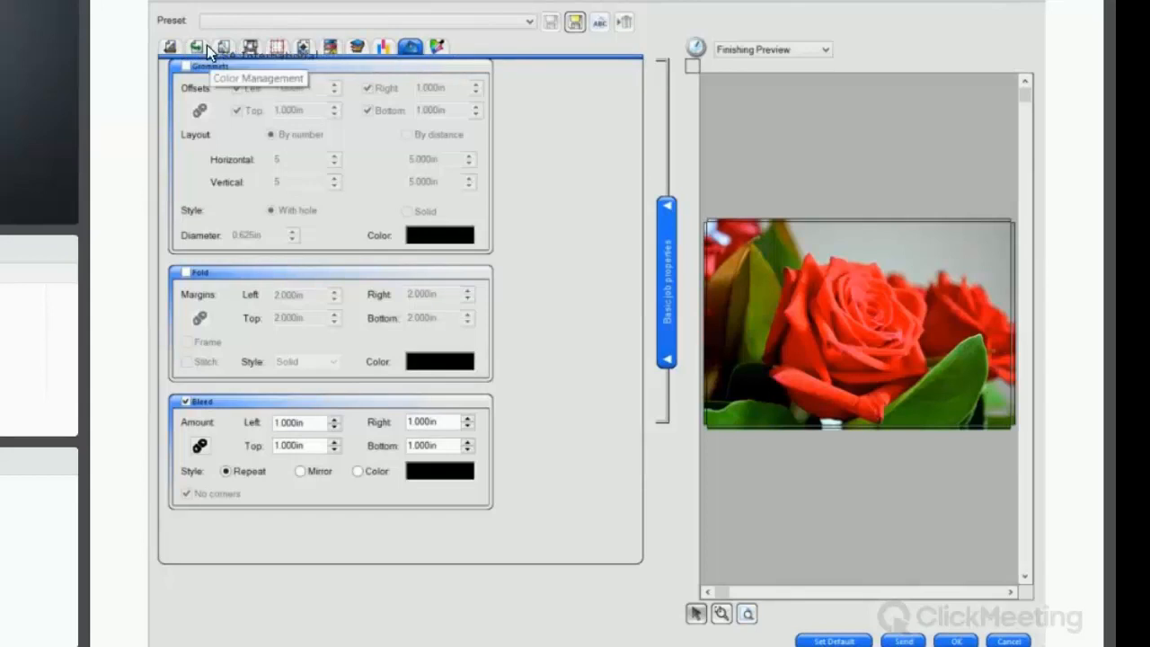
# Step: Save the job settings from all property categories as a new preset named sai, and close the job properties
pyautogui.click(175, 45)
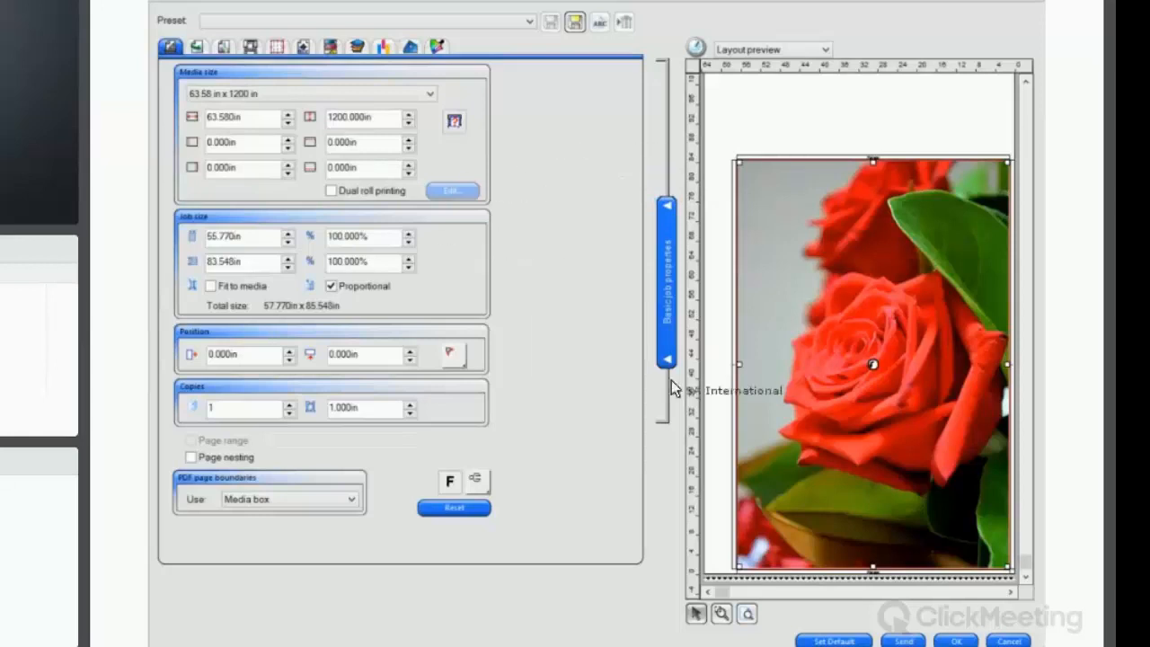
pyautogui.click(572, 24)
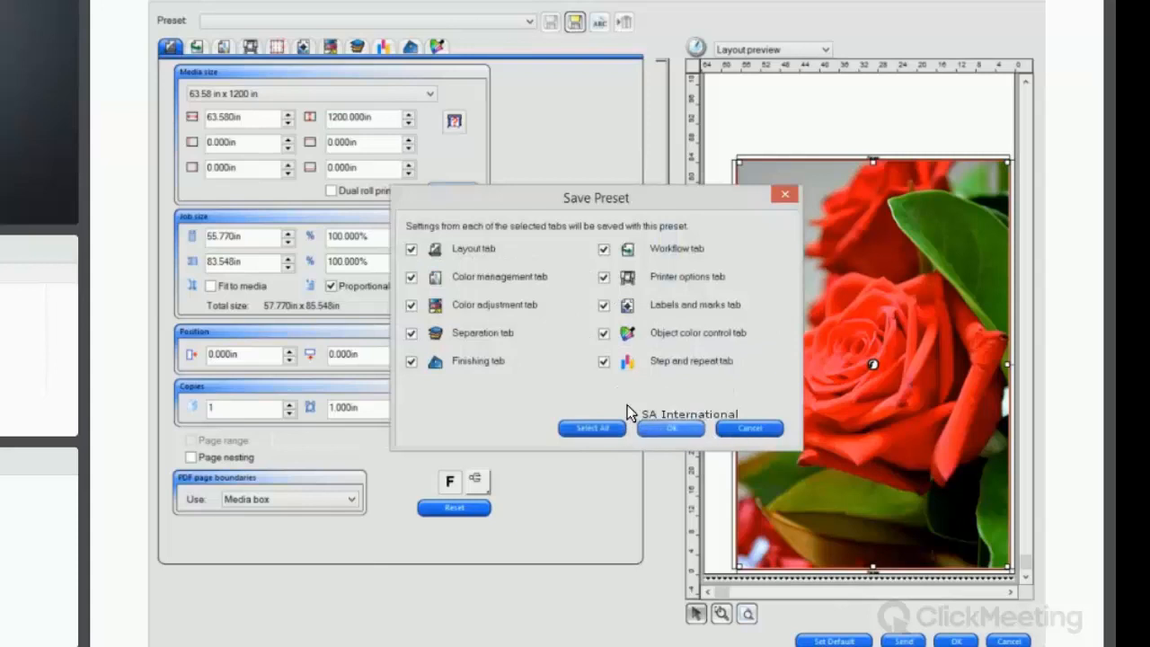
pyautogui.click(676, 430)
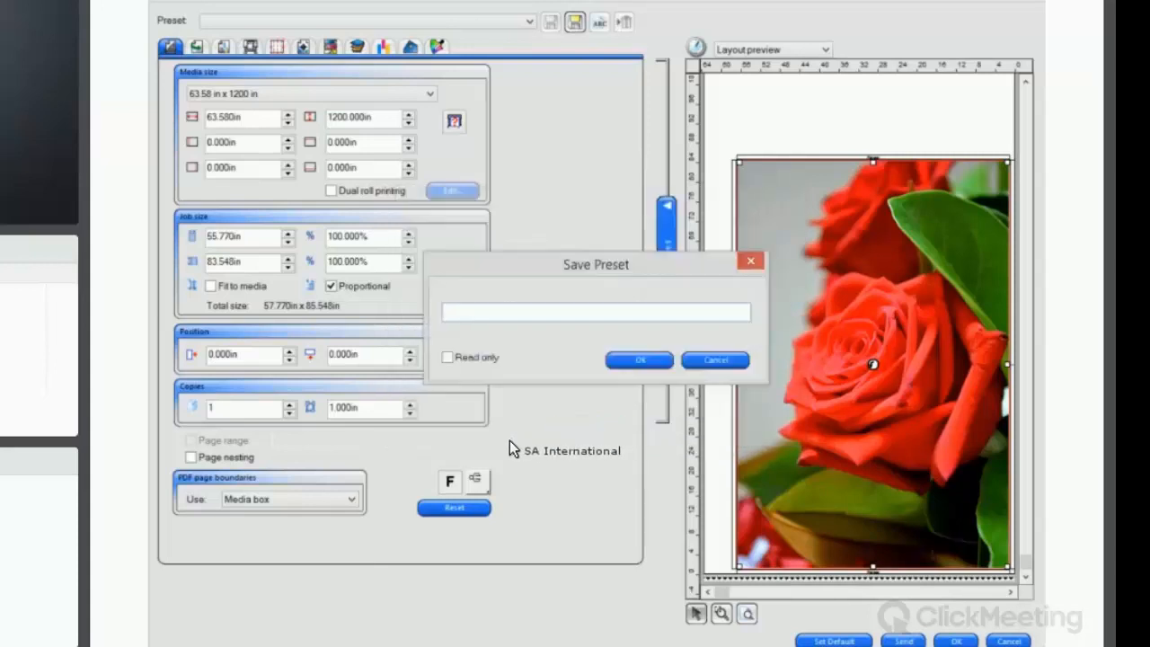
pyautogui.write('sai')
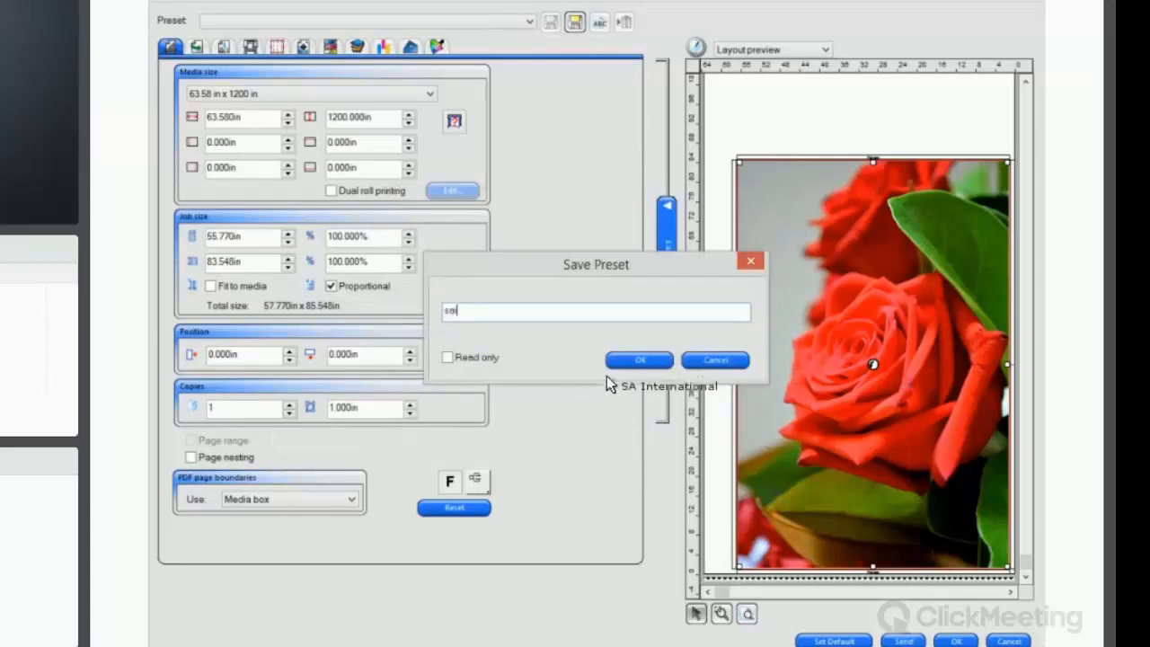
pyautogui.click(637, 360)
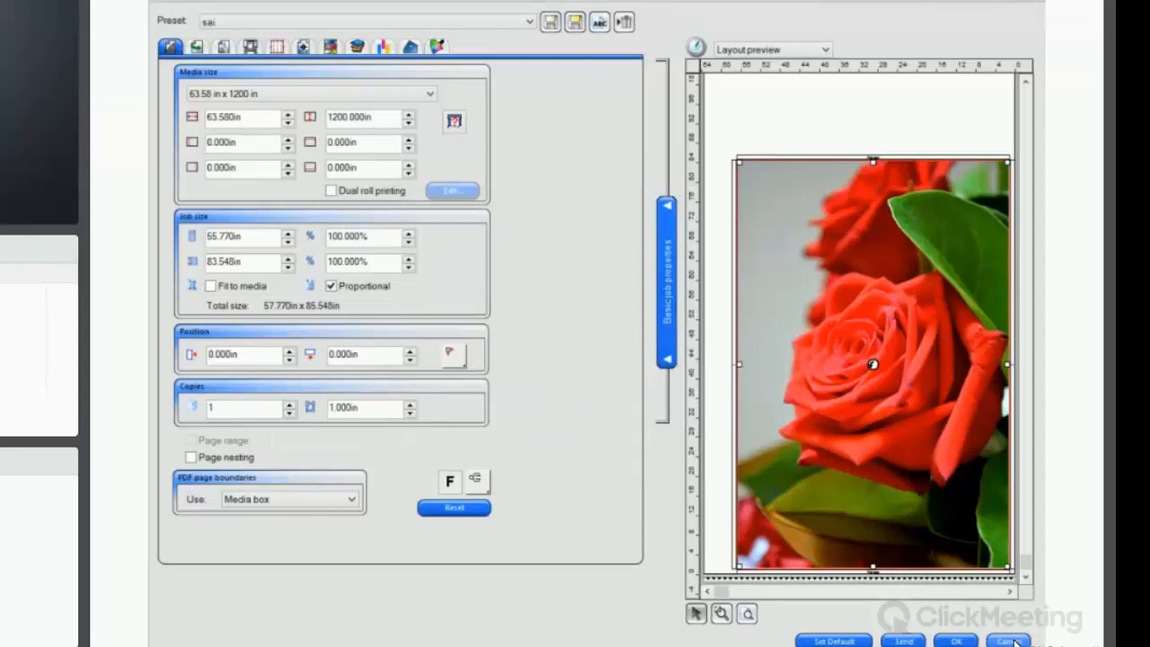
pyautogui.press('Return')
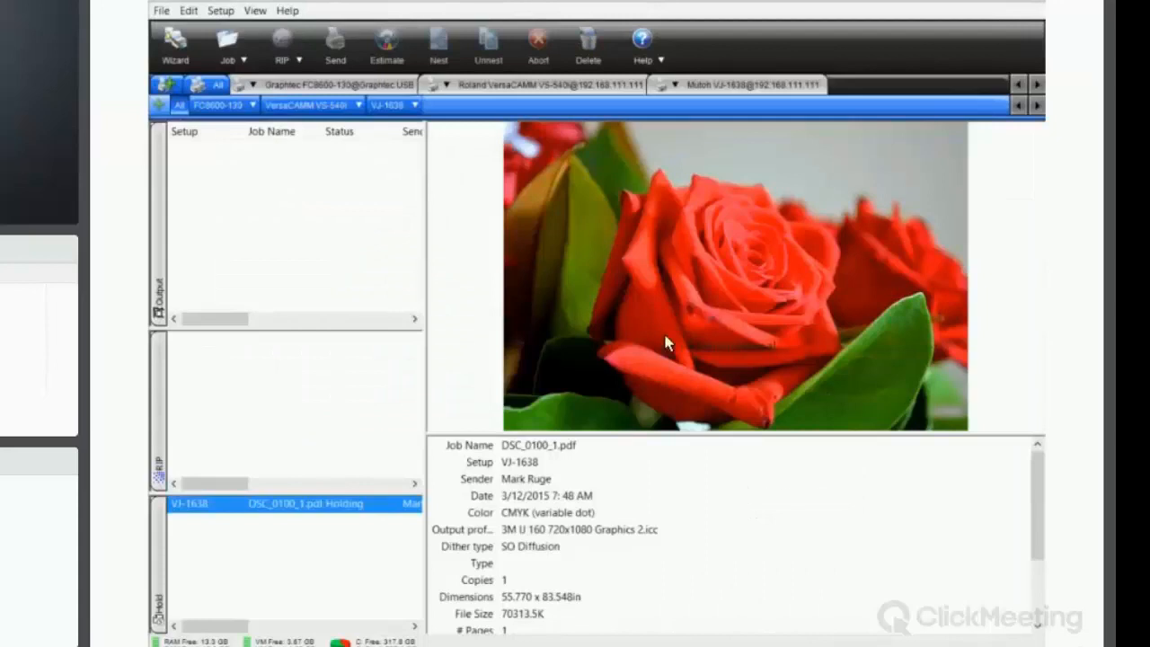
# Step: Import the preset file GMH.ptf from the Desktop
pyautogui.click(161, 12)
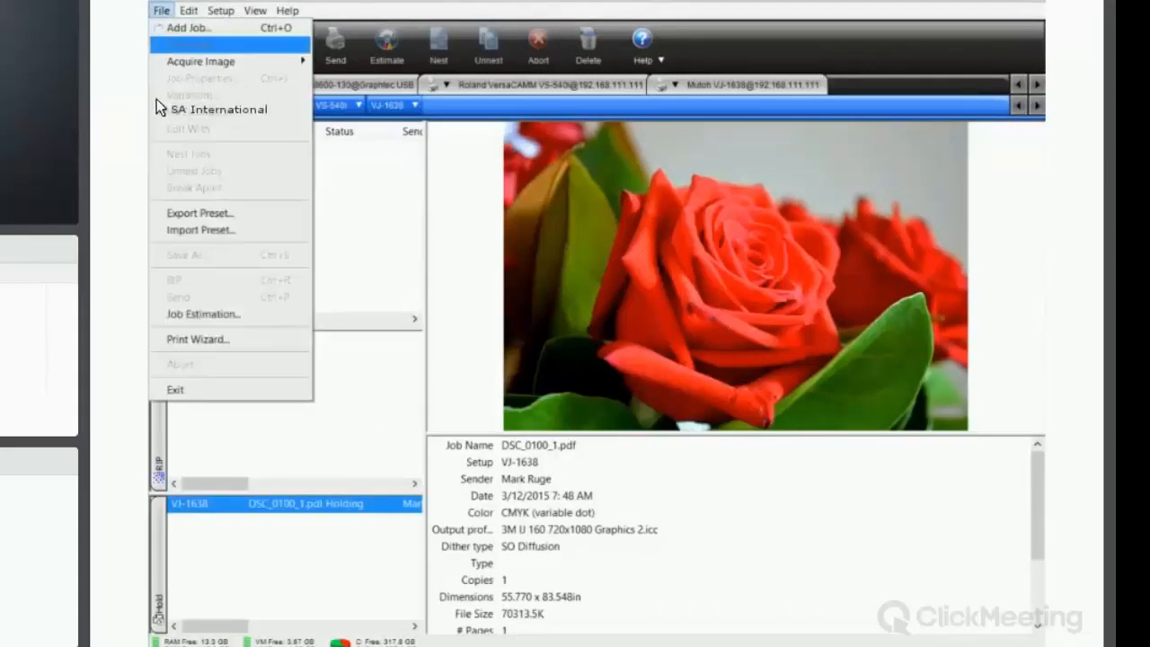
pyautogui.click(208, 230)
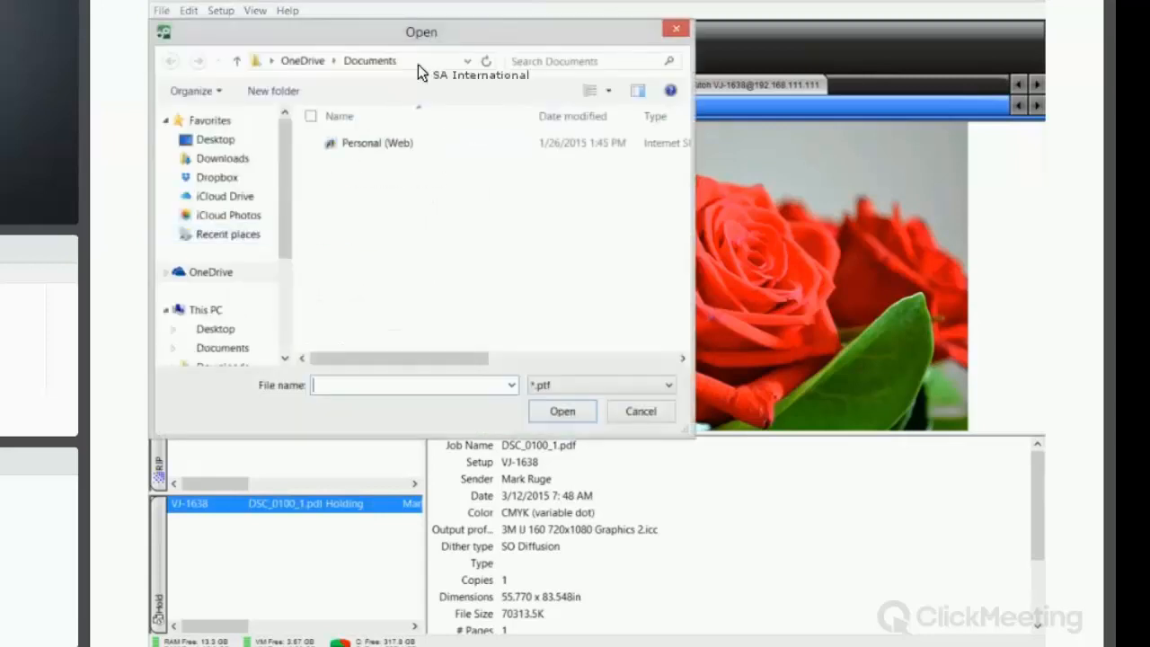
pyautogui.moveTo(479, 35); pyautogui.dragTo(559, 35)
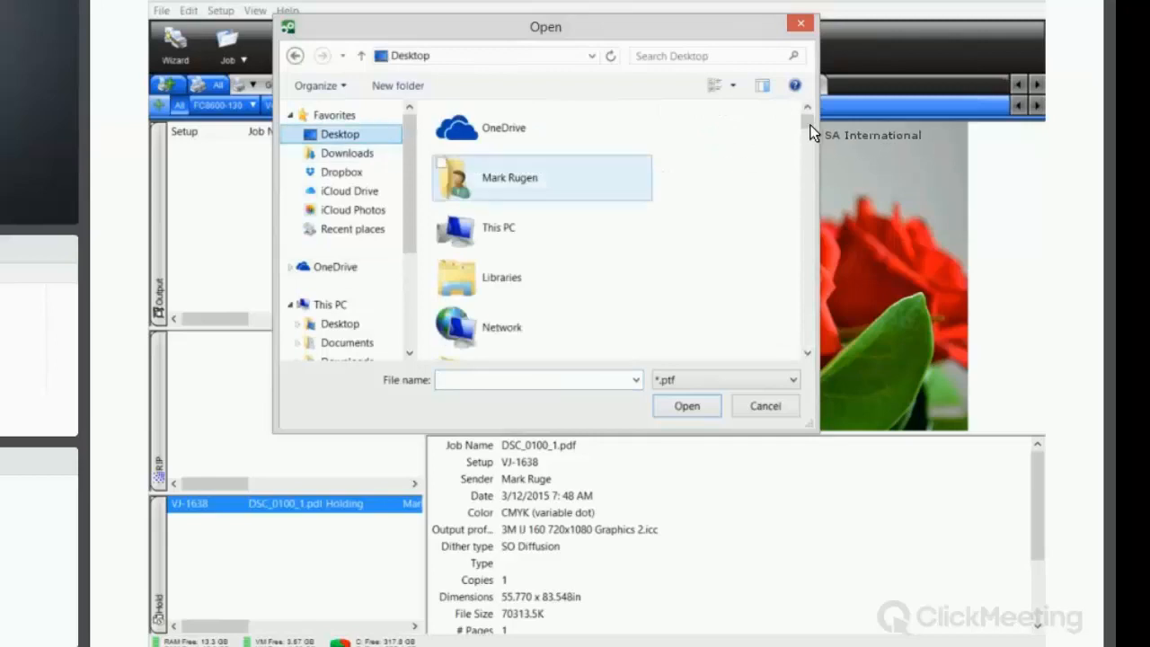
pyautogui.moveTo(807, 120); pyautogui.dragTo(800, 340)
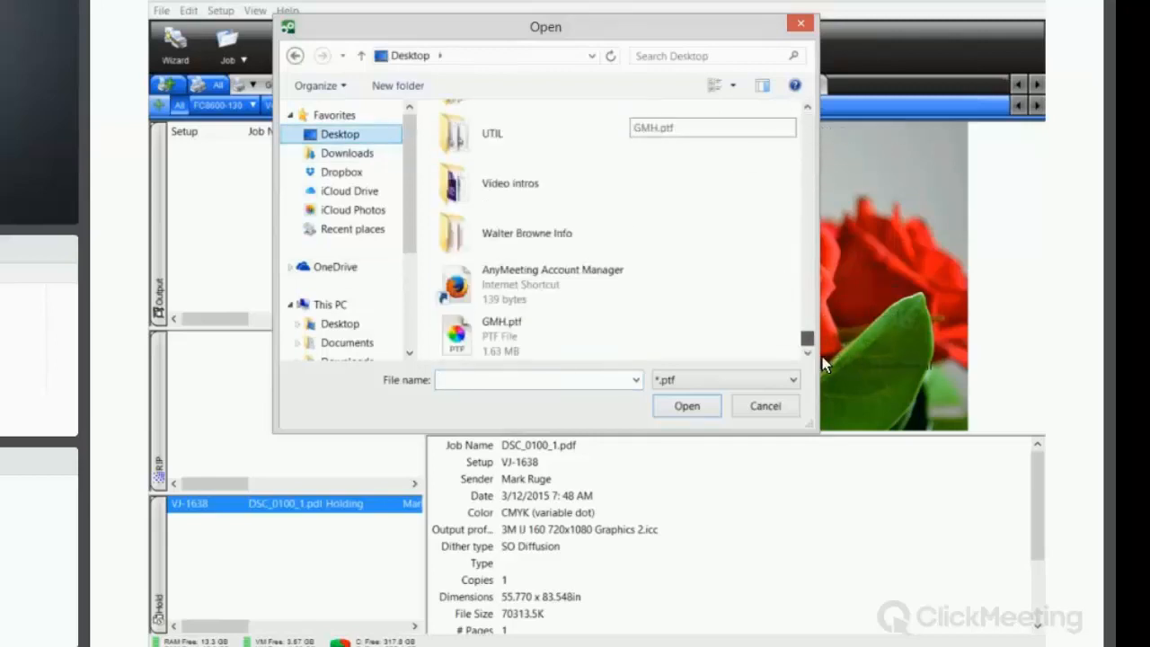
pyautogui.click(507, 330)
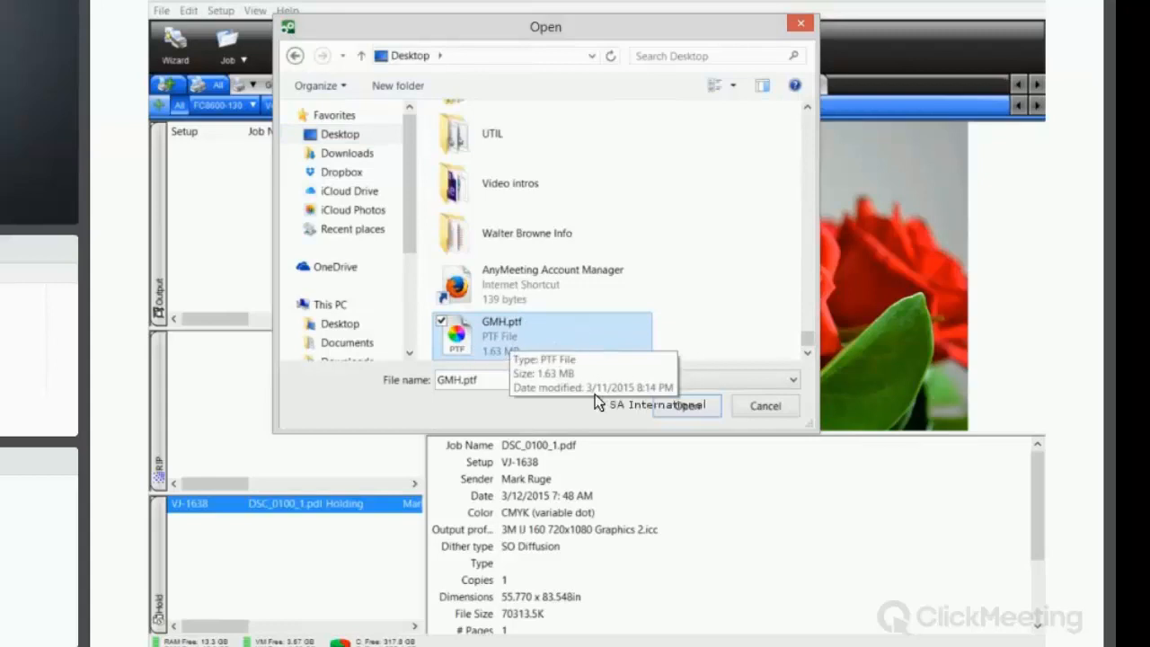
pyautogui.click(690, 409)
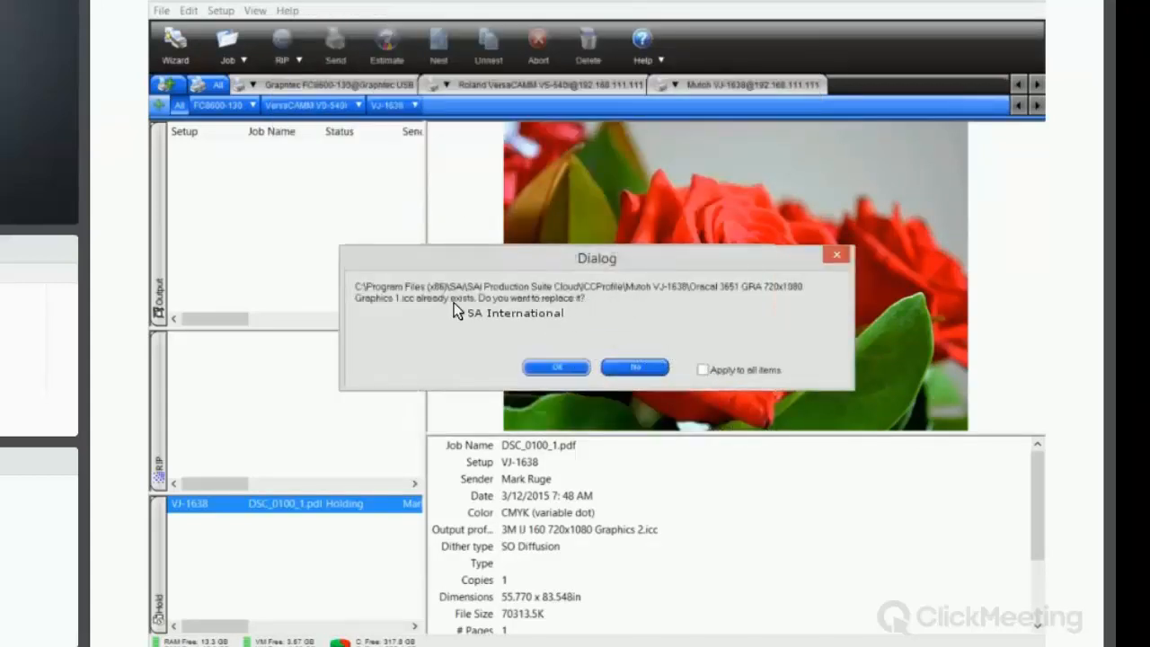
# Step: Replace each existing ICC profile with the version in the imported preset to complete the import
pyautogui.click(566, 366)
pyautogui.click(568, 366)
pyautogui.click(568, 365)
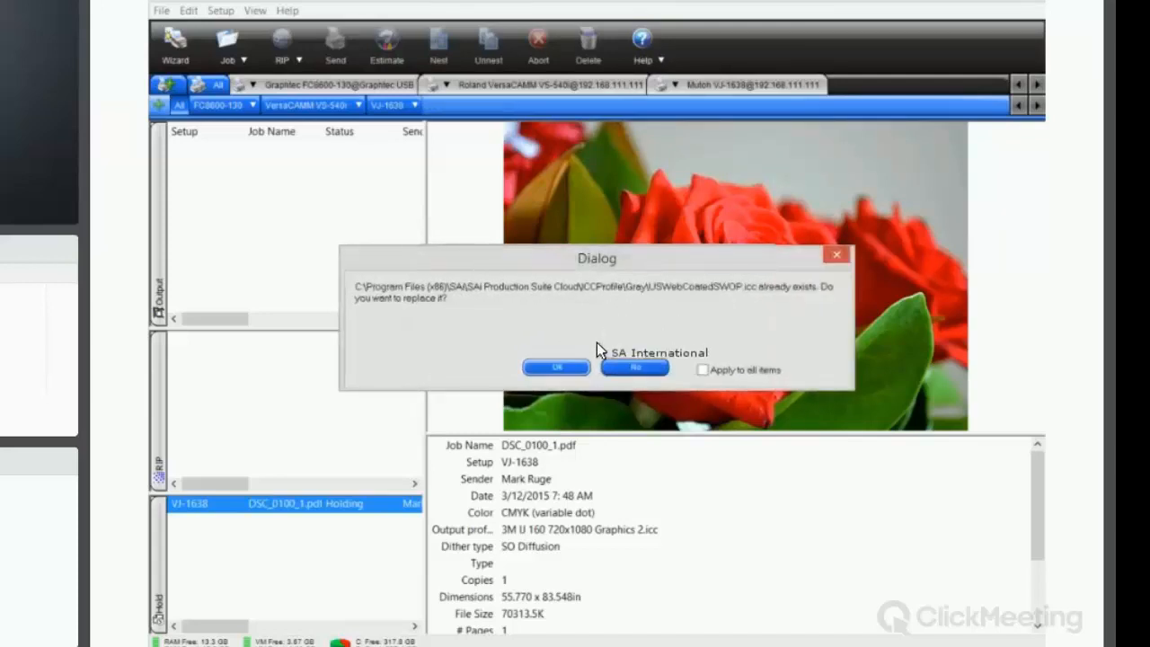
pyautogui.click(573, 366)
pyautogui.click(576, 365)
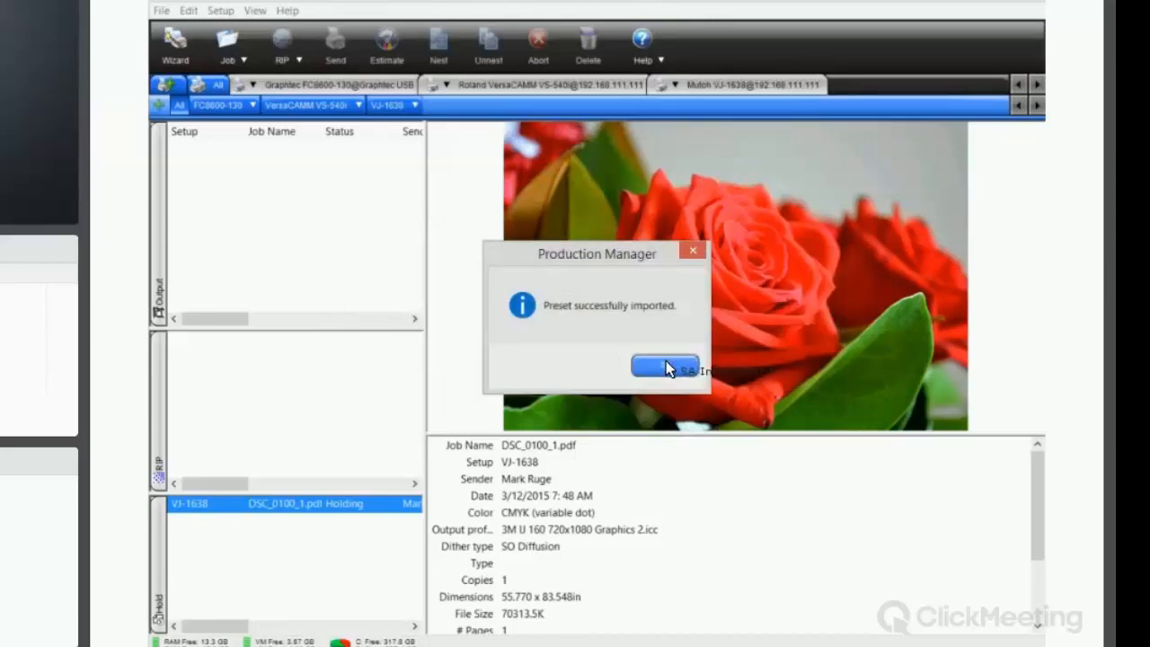
# Step: Preview the imported GMH preset and the sai preset in the properties of held job DSC_0100_1.pdf, and discard the changes
pyautogui.click(665, 363)
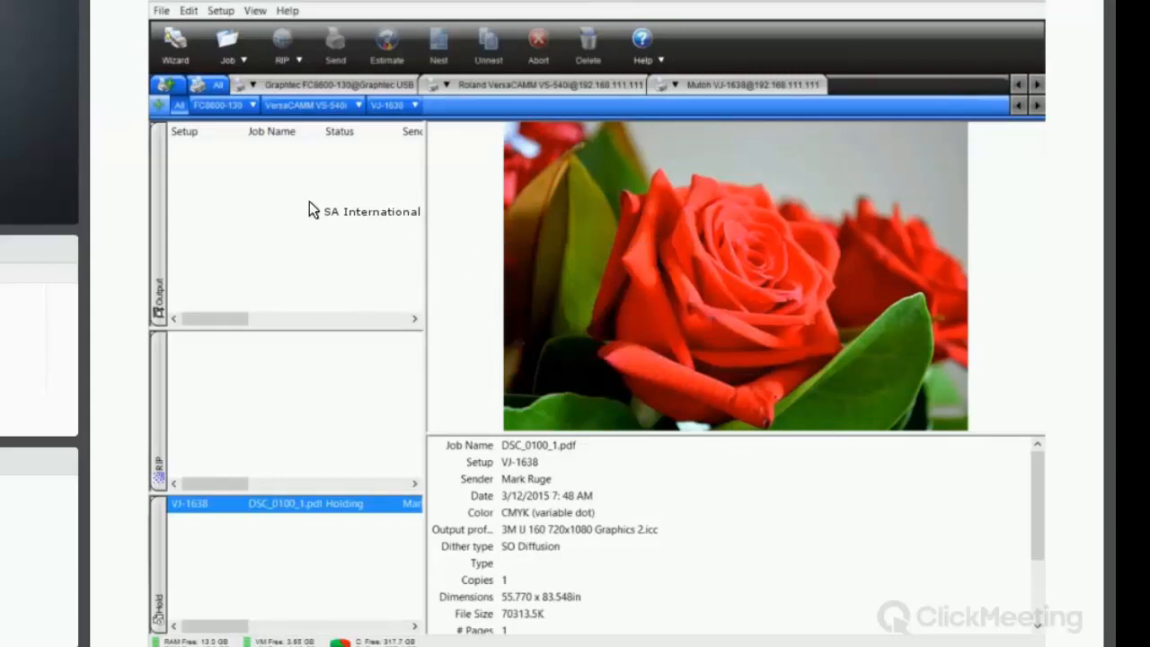
pyautogui.doubleClick(340, 506)
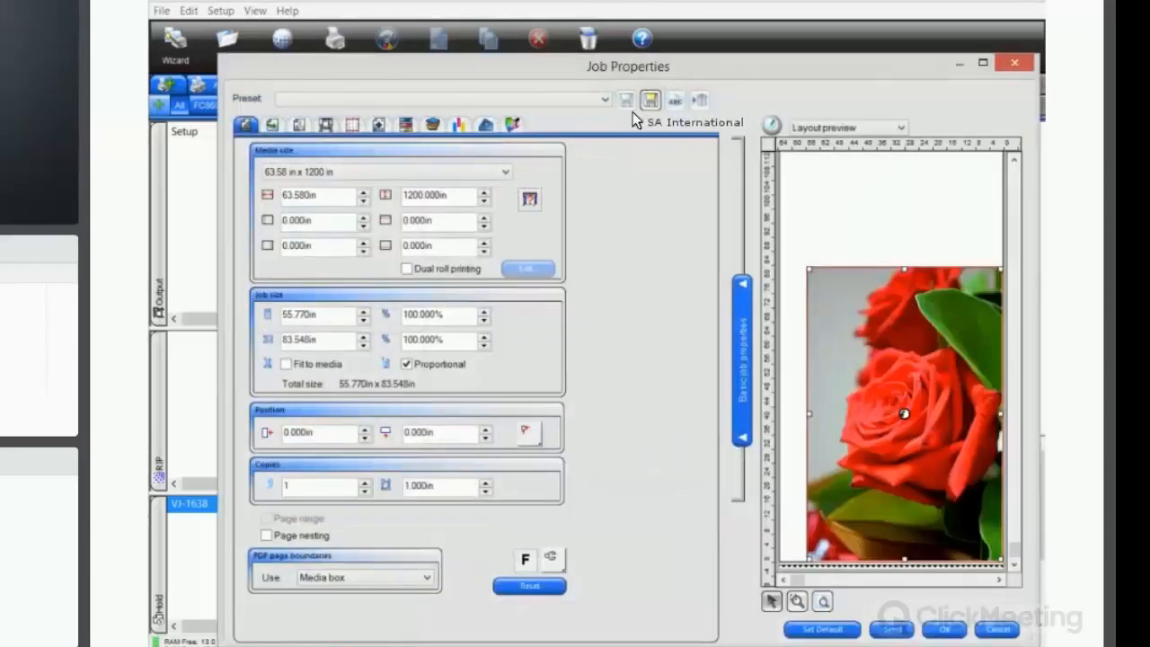
pyautogui.click(603, 98)
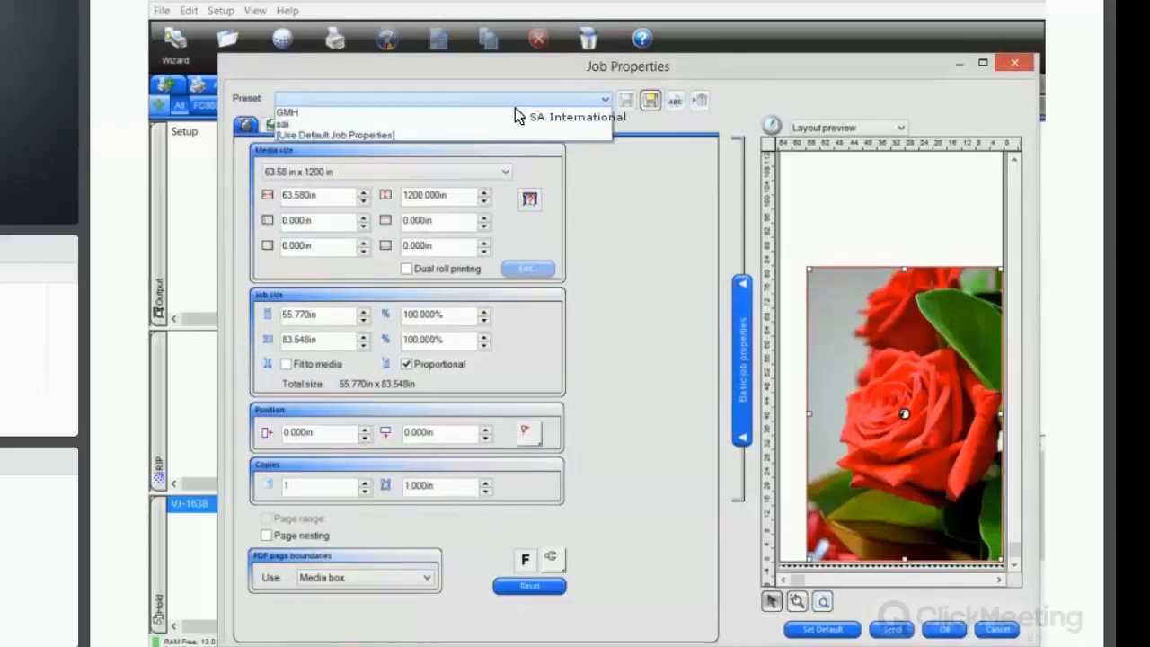
pyautogui.click(308, 110)
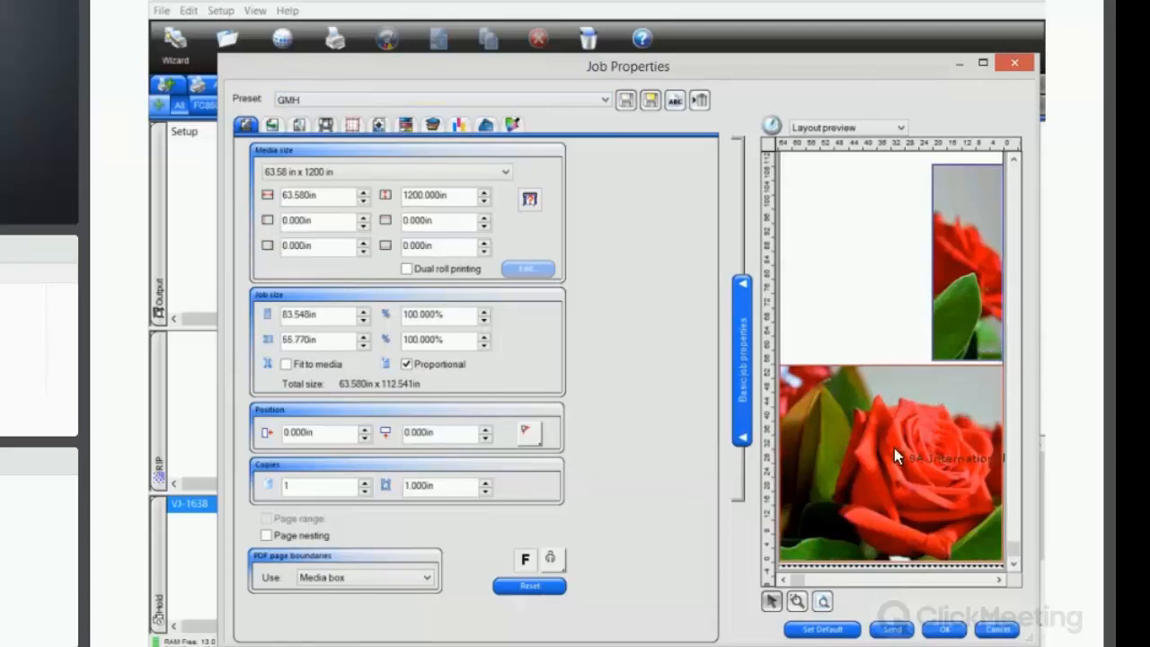
pyautogui.click(352, 100)
pyautogui.click(338, 119)
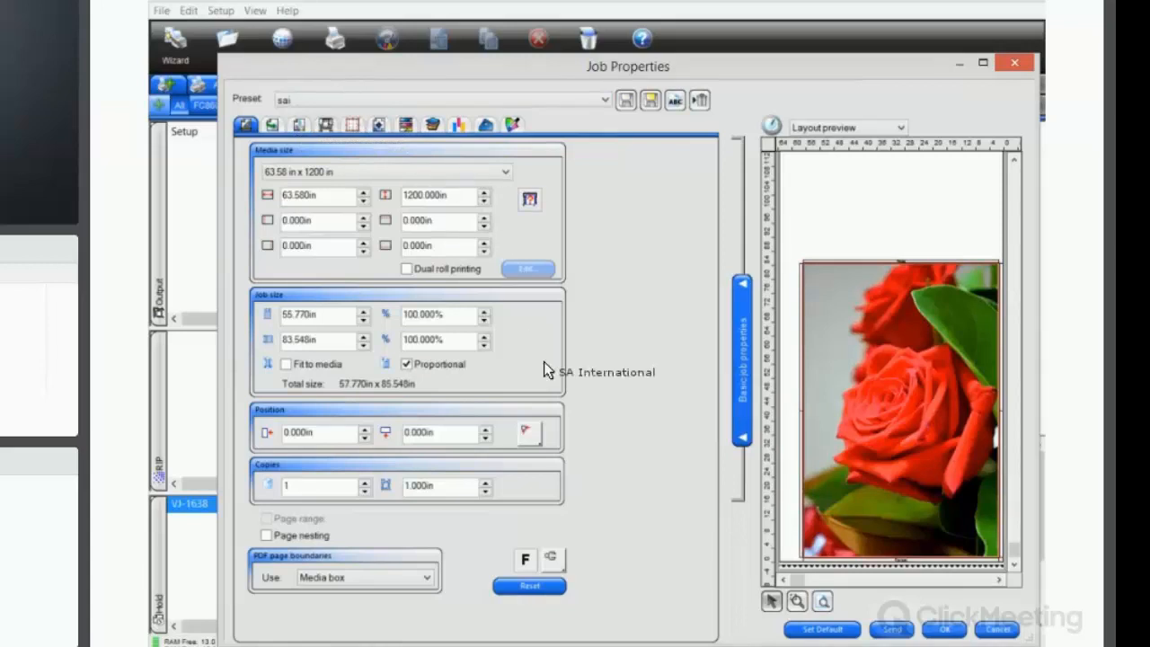
pyautogui.click(996, 630)
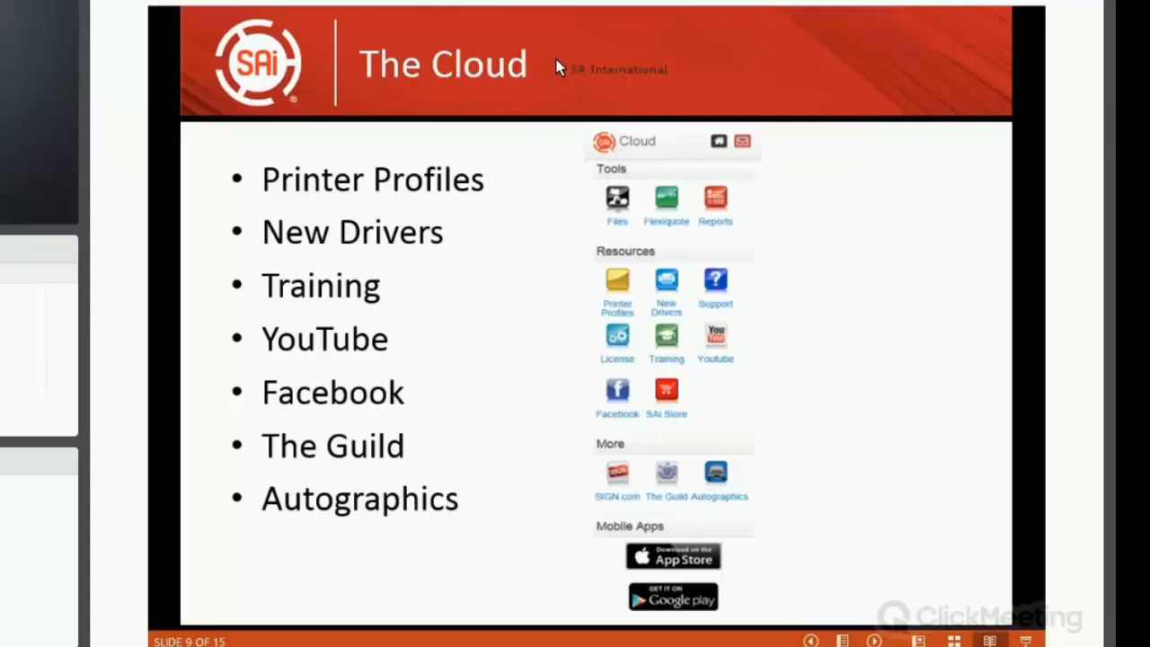
# Step: Switch to the Flexi design window, display the Cloud panel with DesignCentral moved clear of it, and return to the PowerPoint presentation
pyautogui.moveTo(629, 4)
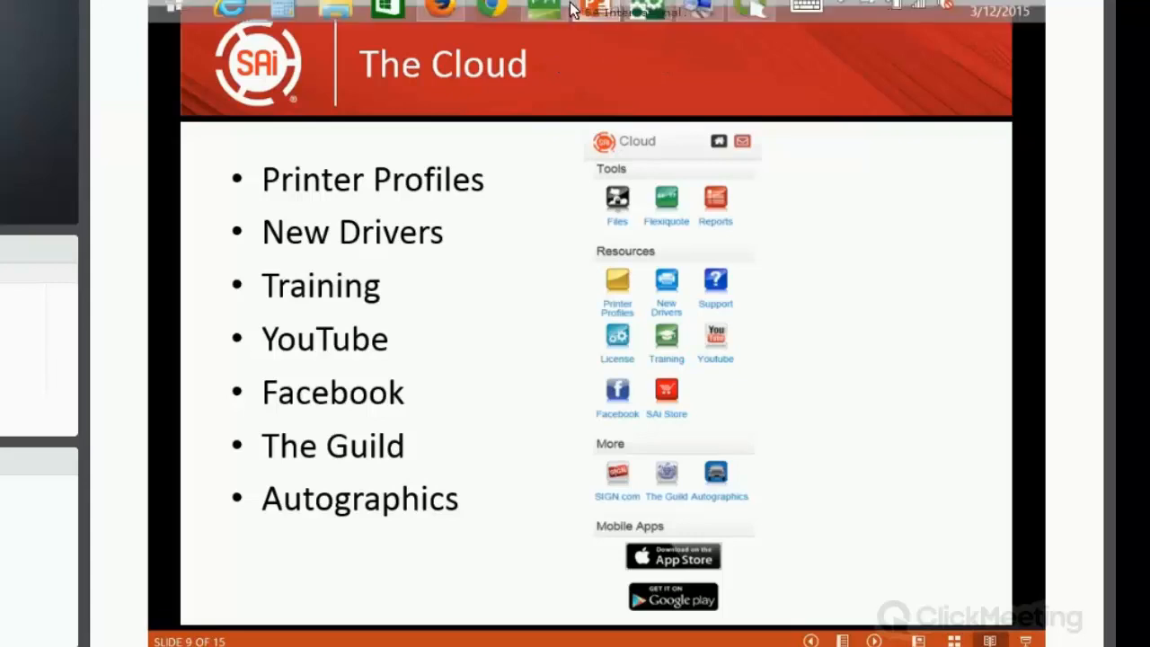
pyautogui.click(561, 8)
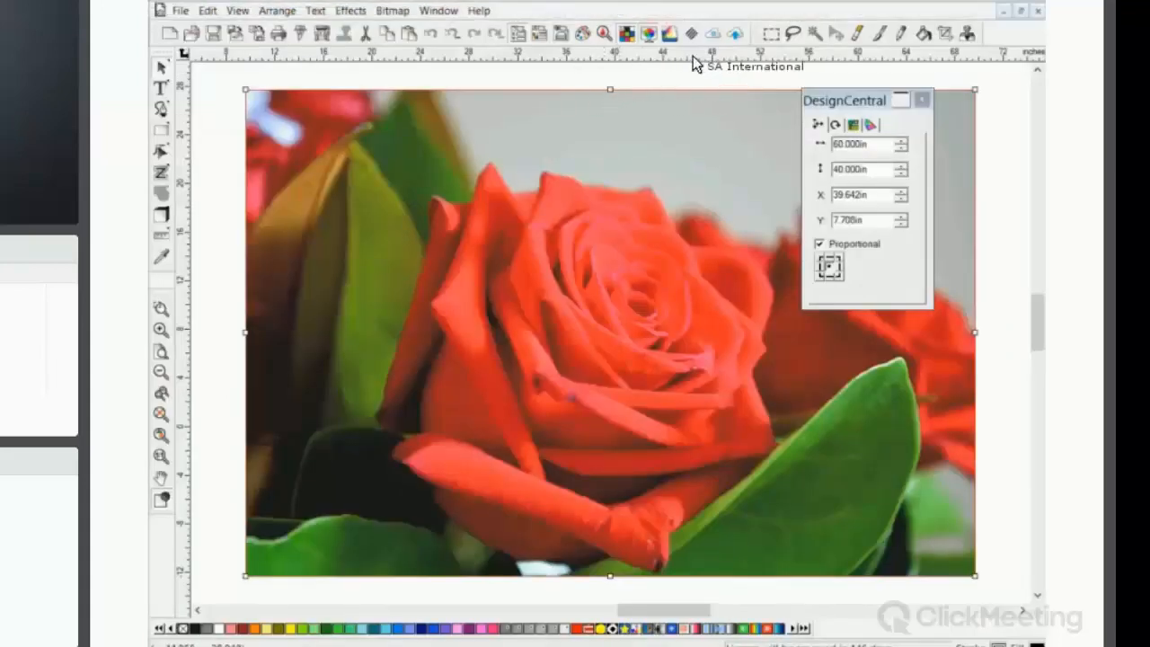
pyautogui.click(711, 38)
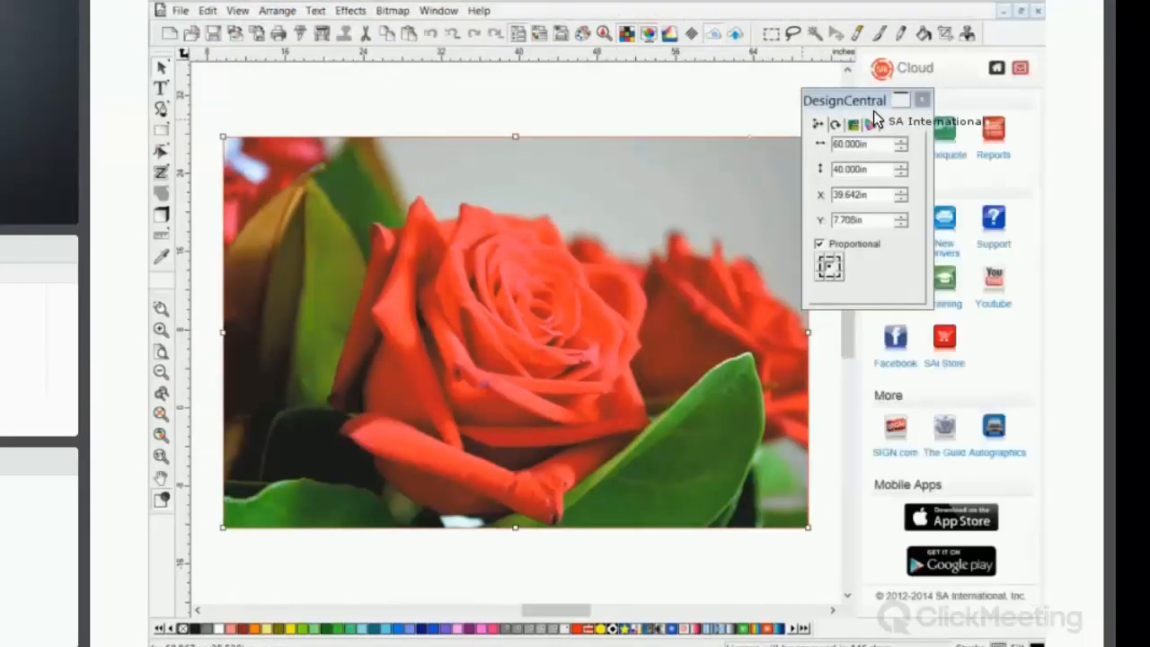
pyautogui.moveTo(840, 101); pyautogui.dragTo(629, 94)
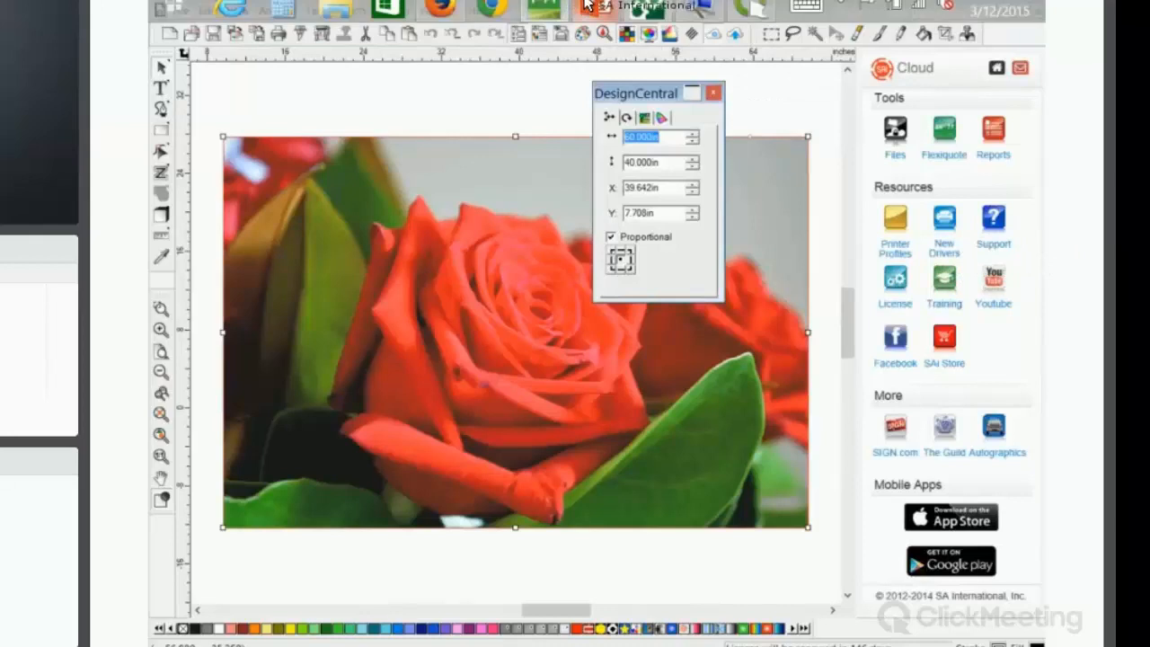
pyautogui.click(596, 9)
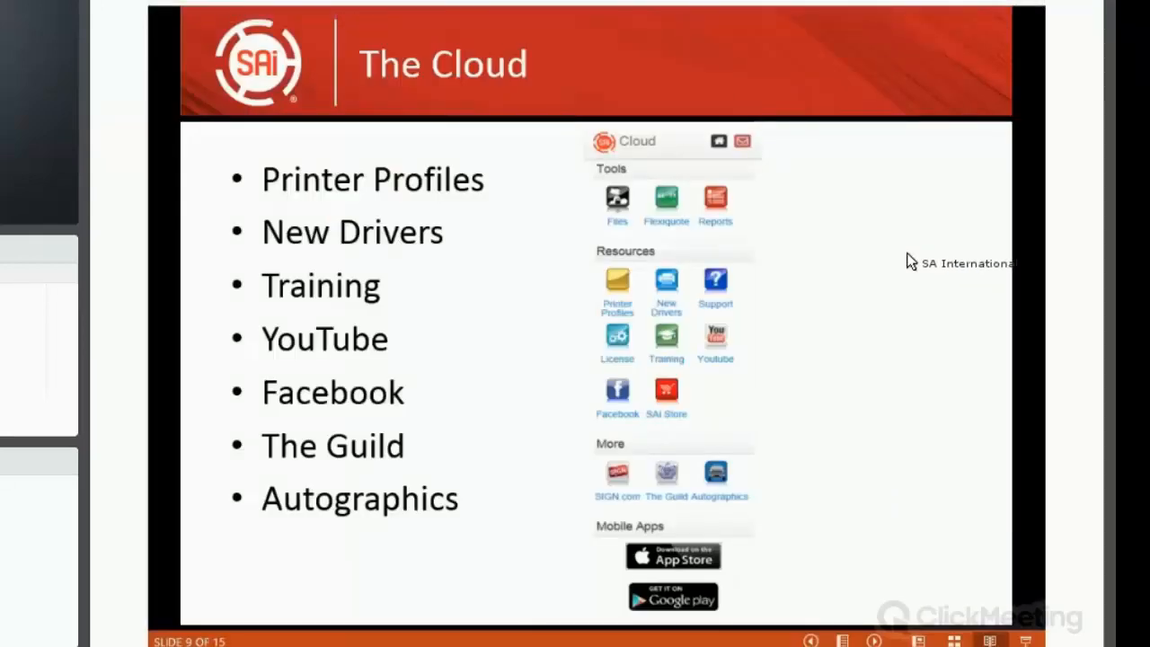